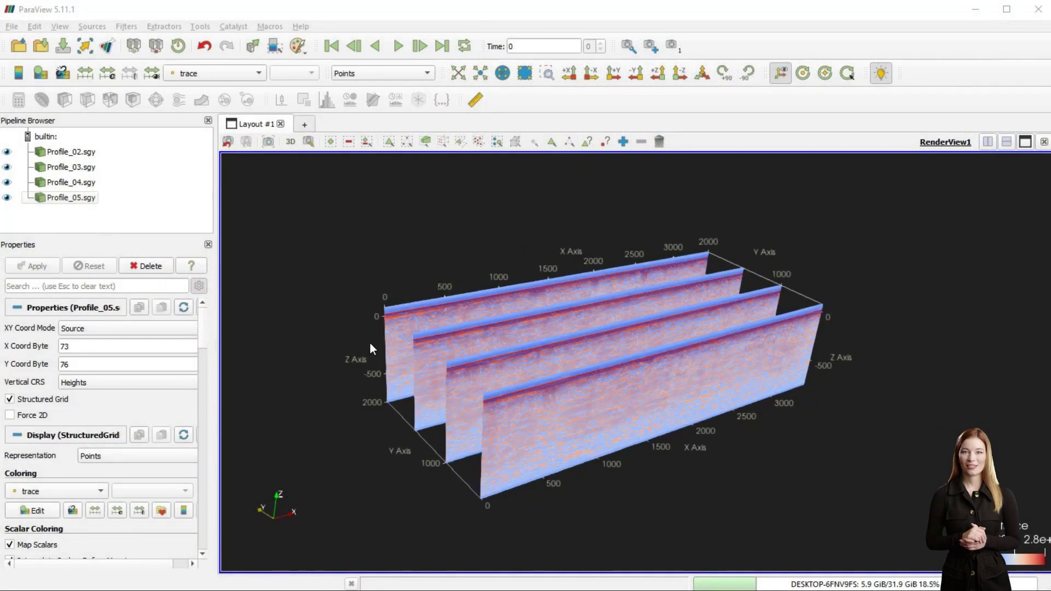
Open Profile_01.sgy from D:/Seismic import and apply it to the pipeline
left_click(18, 46)
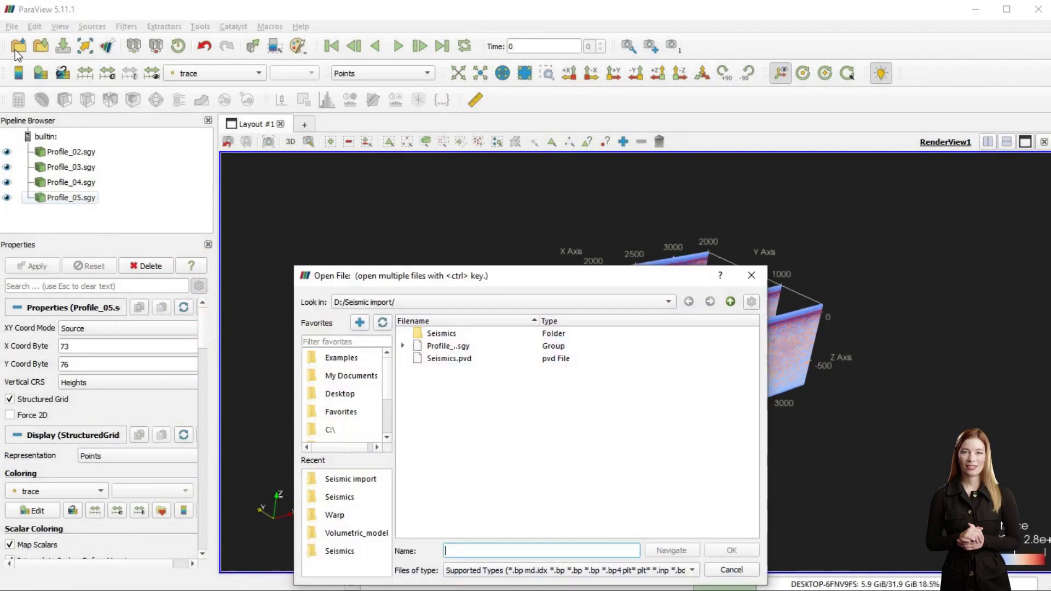
left_click(403, 347)
left_click(445, 360)
left_click(740, 553)
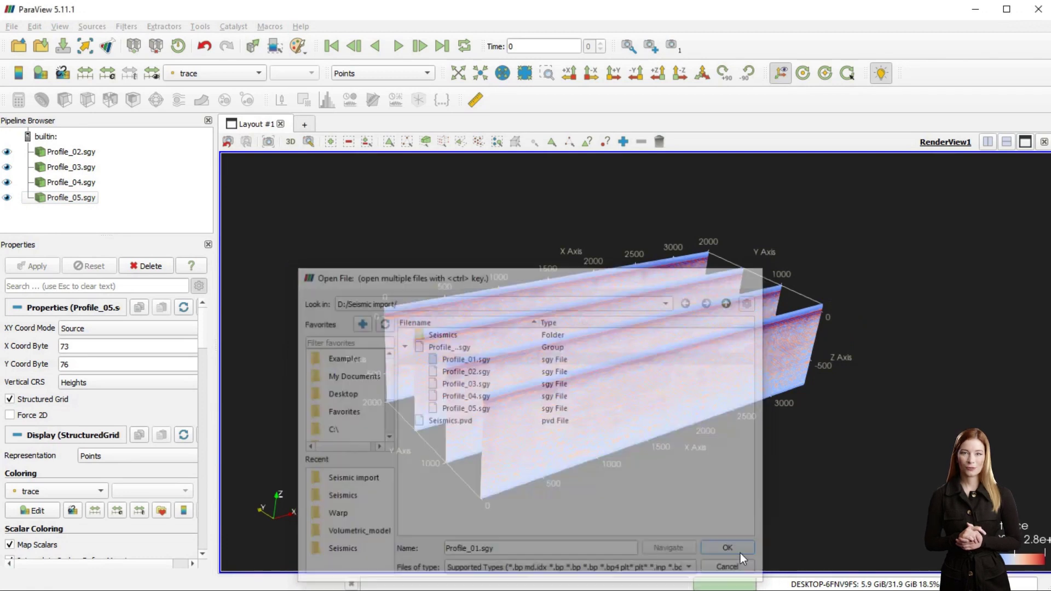
left_click(7, 213)
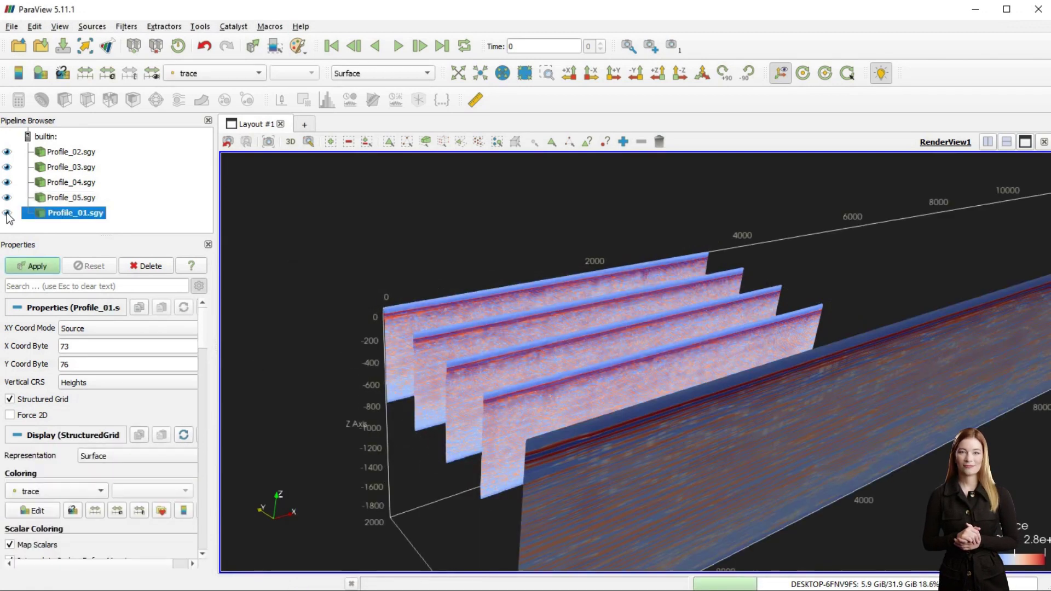
Draw Profile_01 as points, scale 0.1 in X and 0.43 in Z, and translate 68 in Z
left_click(129, 458)
left_click(125, 441)
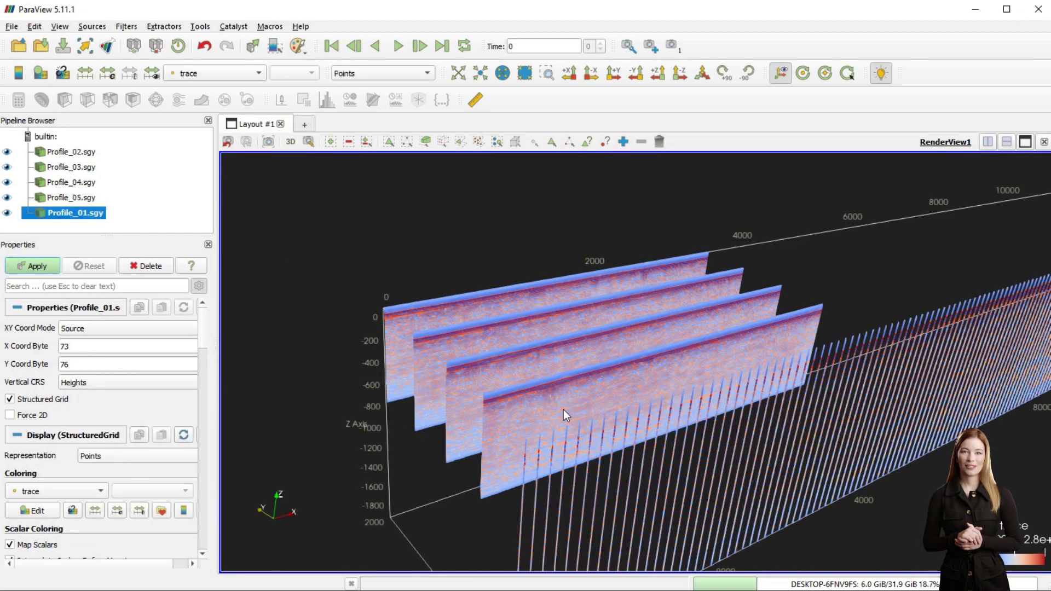
scroll(137, 482, "down", 10)
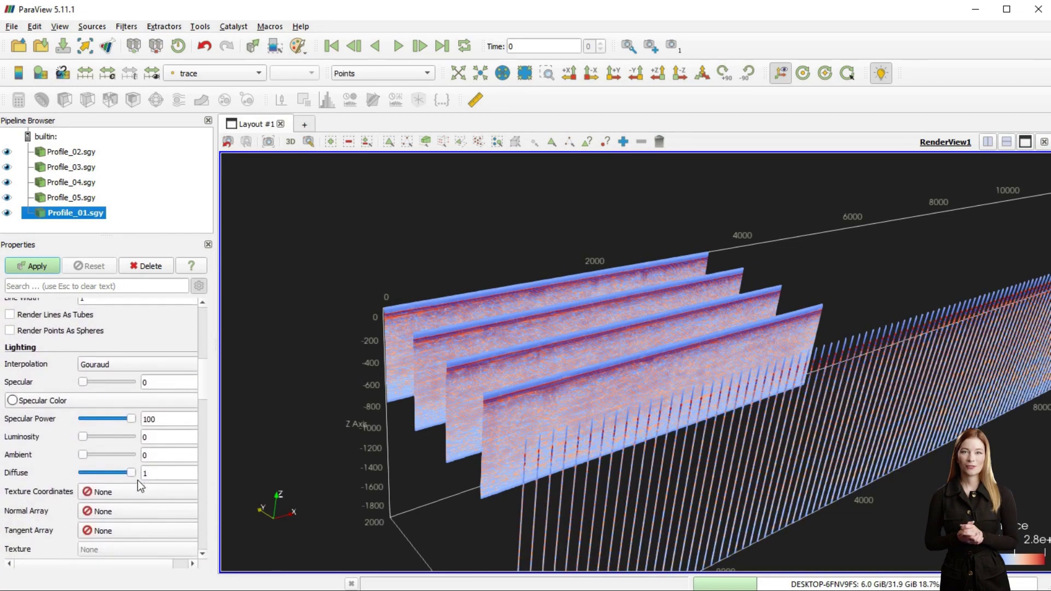
scroll(137, 479, "down", 5)
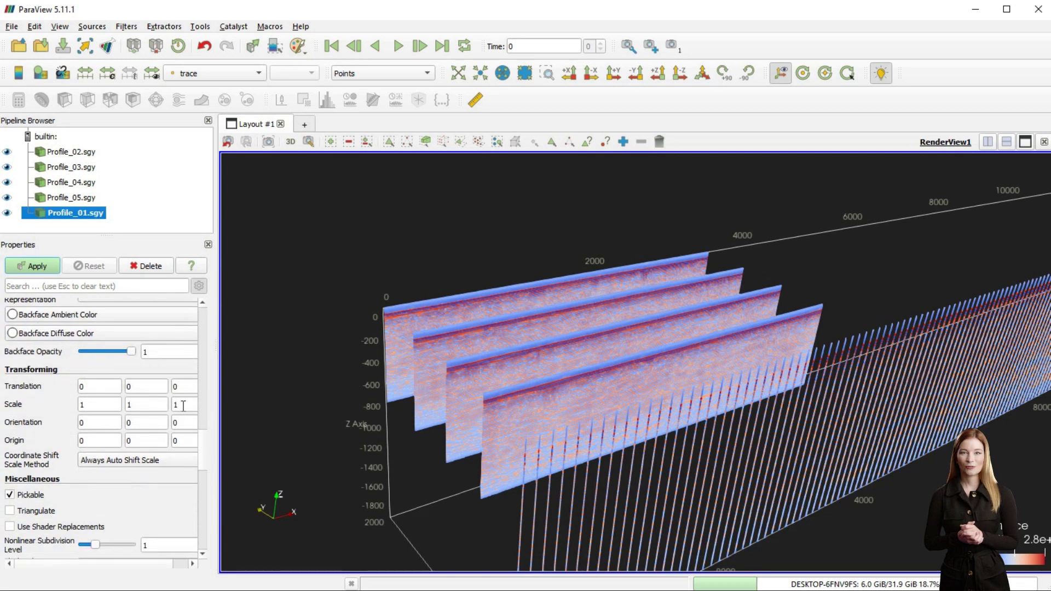
double_click(184, 405)
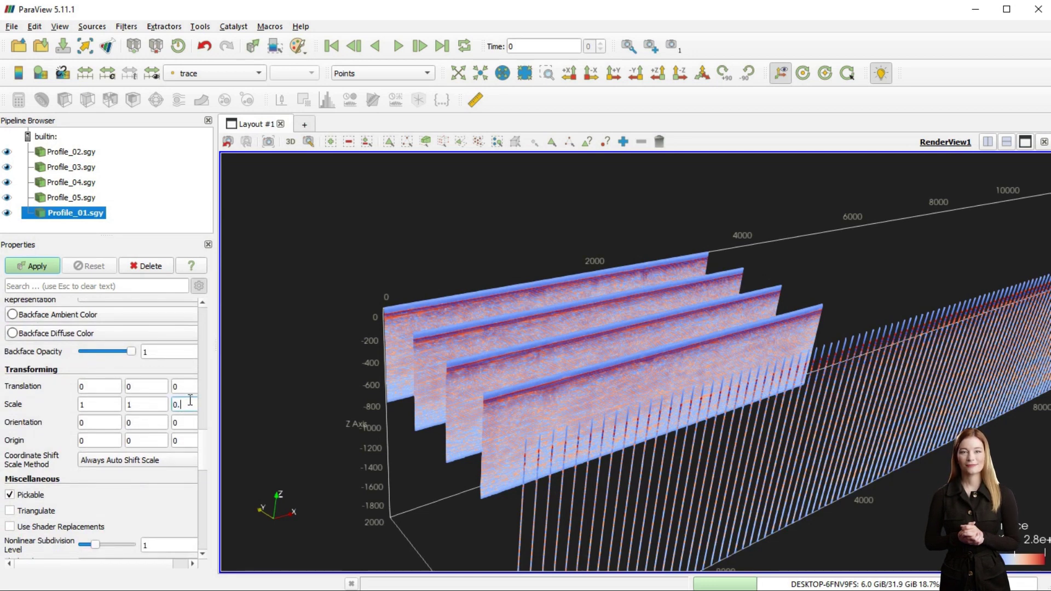
key("Return")
double_click(95, 405)
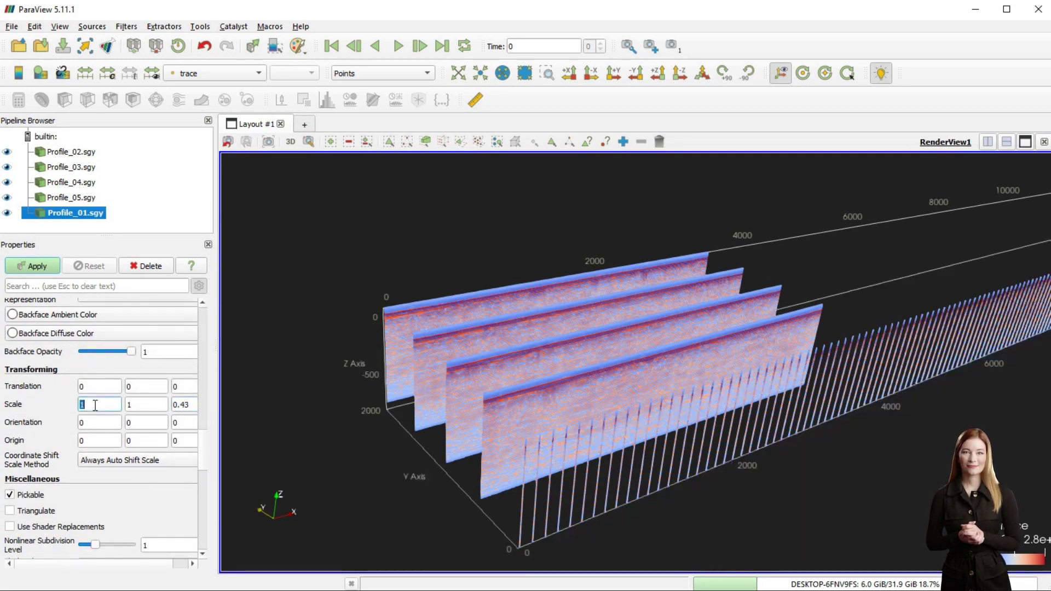
key("Return")
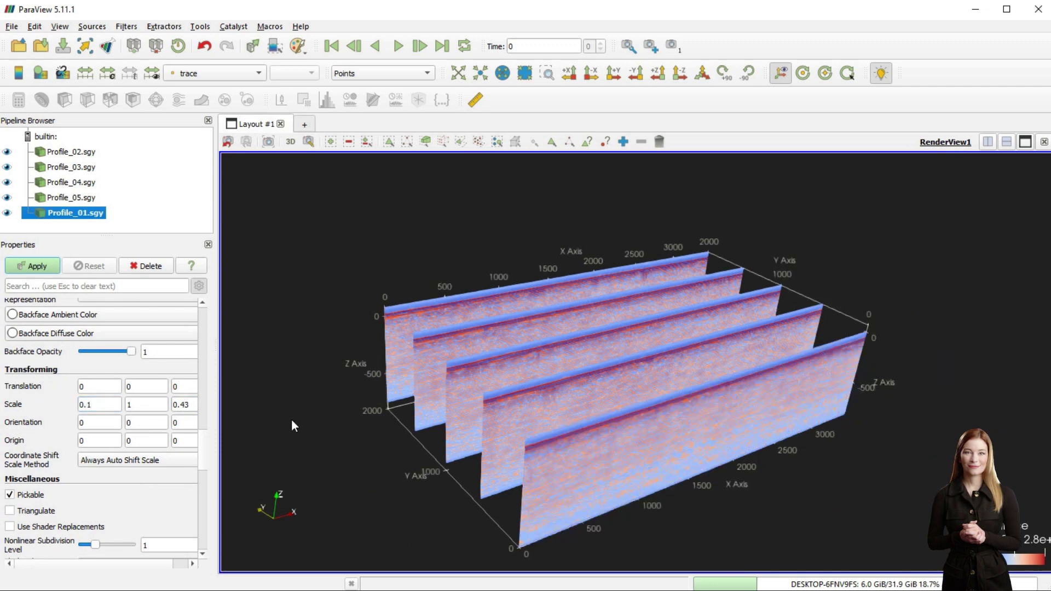
double_click(184, 386)
type("68")
key("Return")
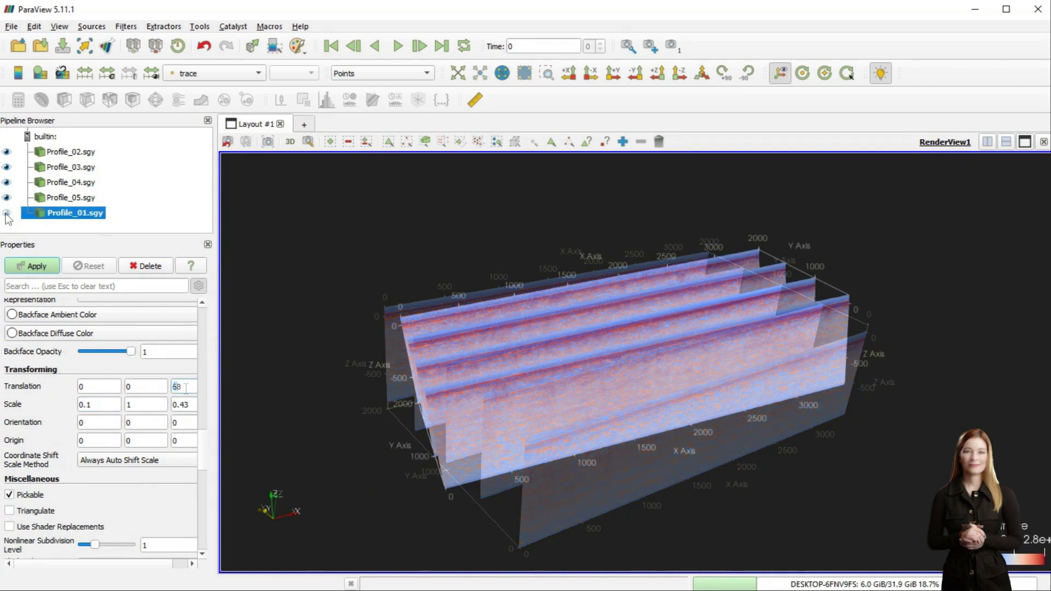
Hide Profile_01, 05, 04 and 02, leaving only Profile_03 visible
left_click(6, 213)
left_click(6, 198)
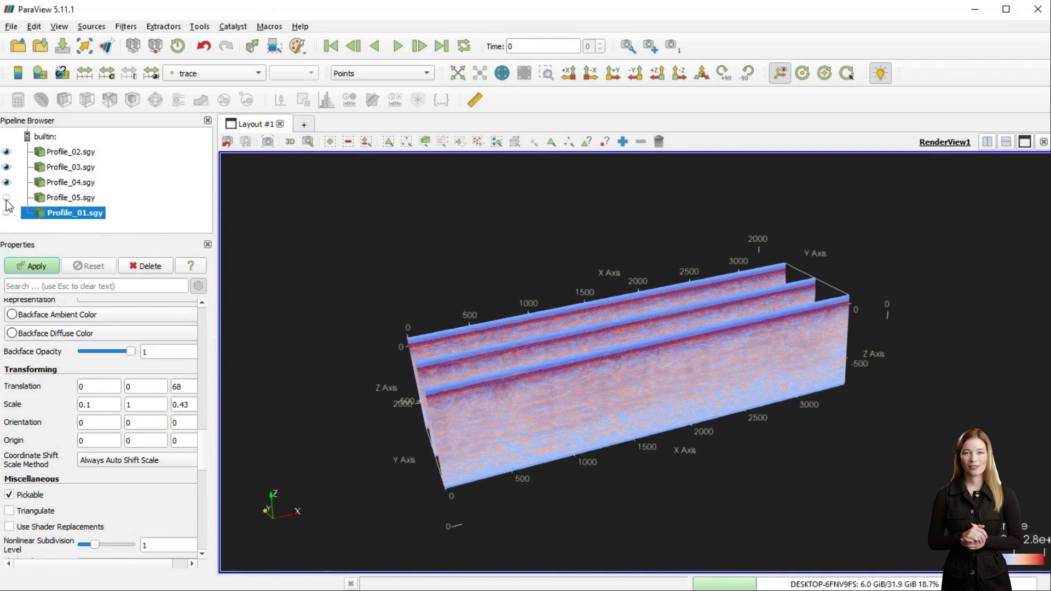
left_click(7, 182)
left_click(7, 152)
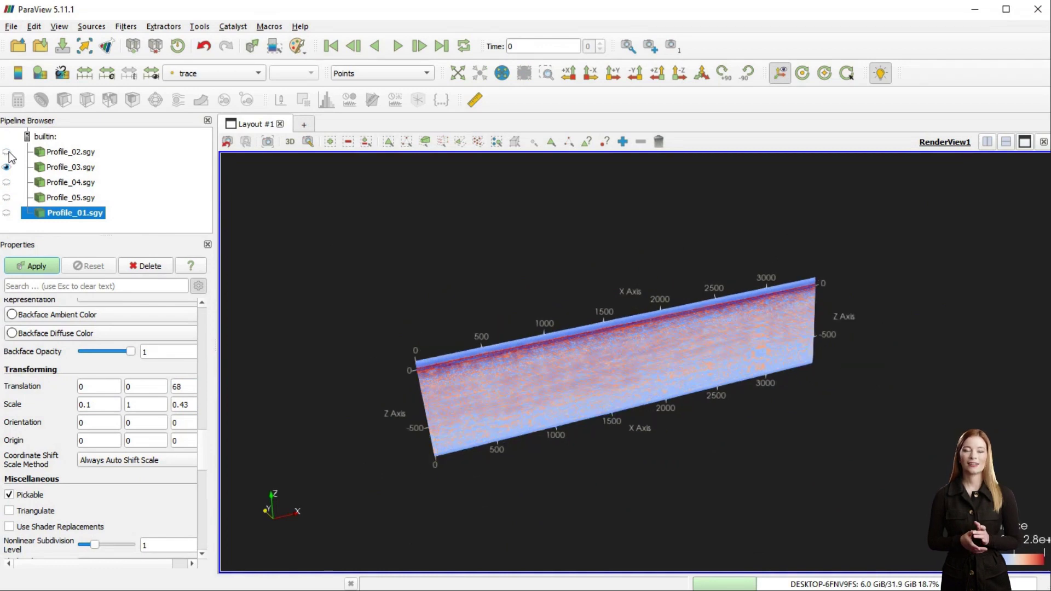
View Profile_03 face-on along +Y and zoom to fit the section
left_click(613, 71)
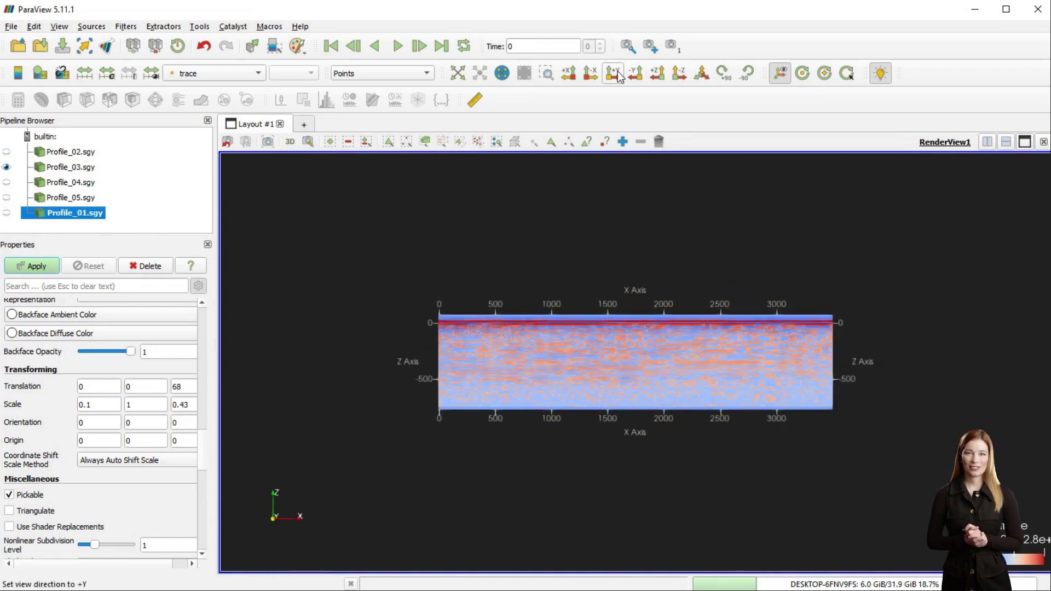
scroll(612, 369, "down", 3)
scroll(614, 369, "up", 2)
scroll(614, 369, "up", 5)
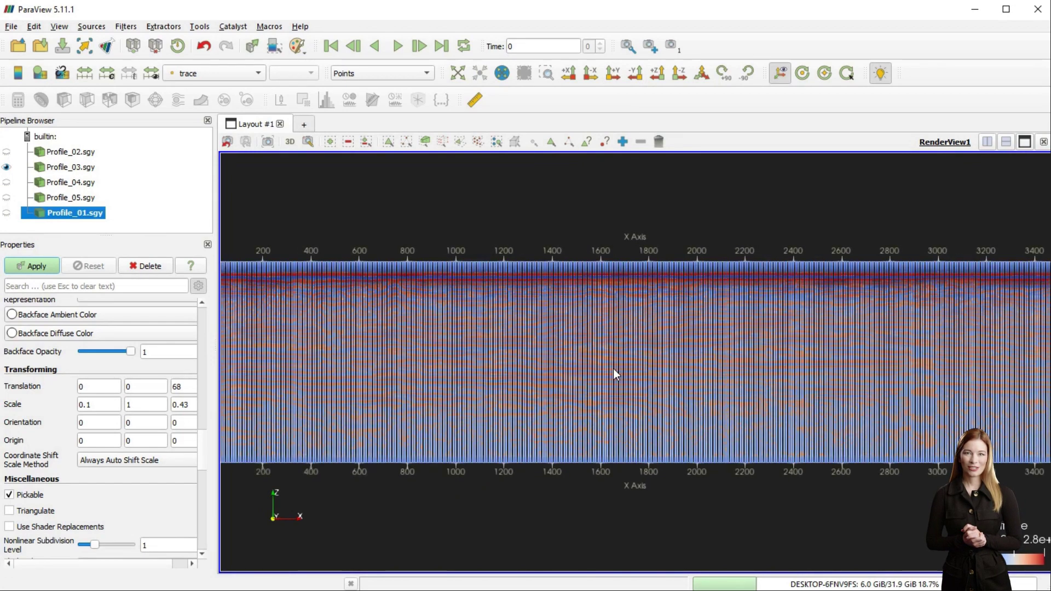
scroll(613, 369, "down", 1)
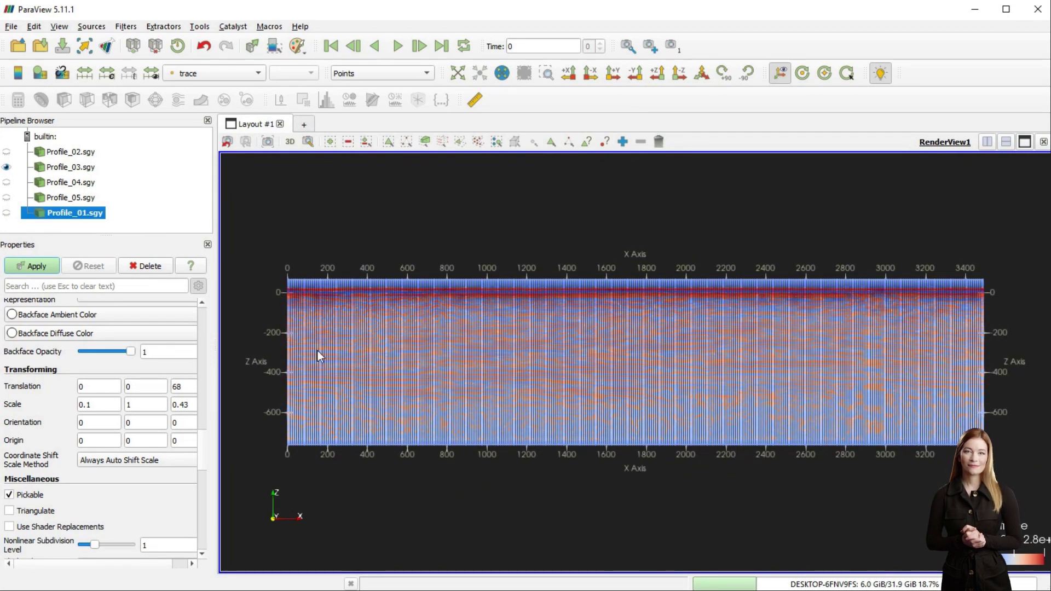
Add a Hyper Tree Grid Threshold filter beneath Profile_03.sgy
left_click(87, 168)
right_click(88, 170)
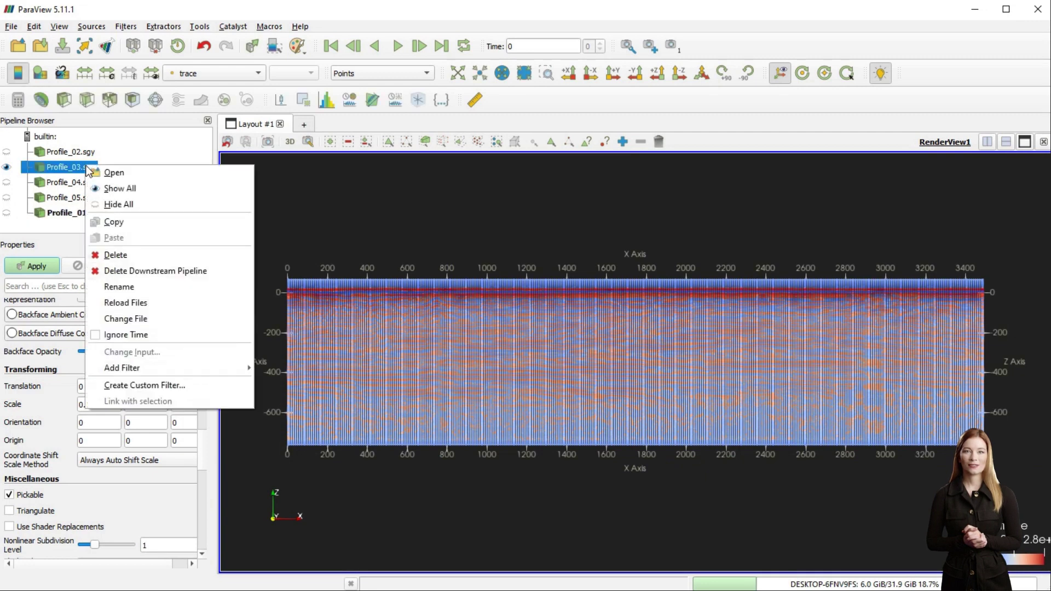
mouse_move(163, 367)
mouse_move(307, 370)
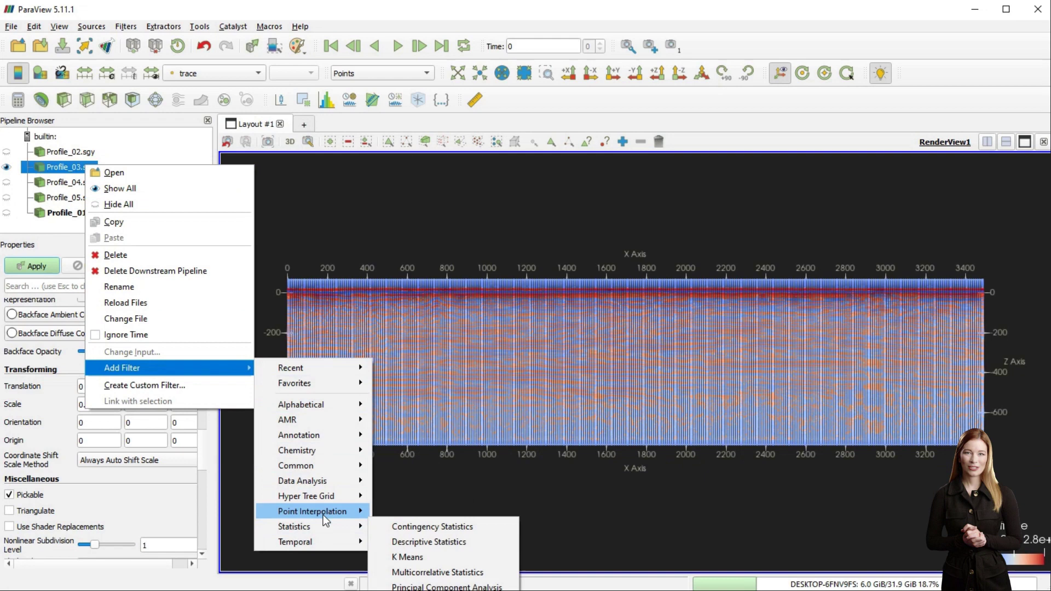
mouse_move(326, 494)
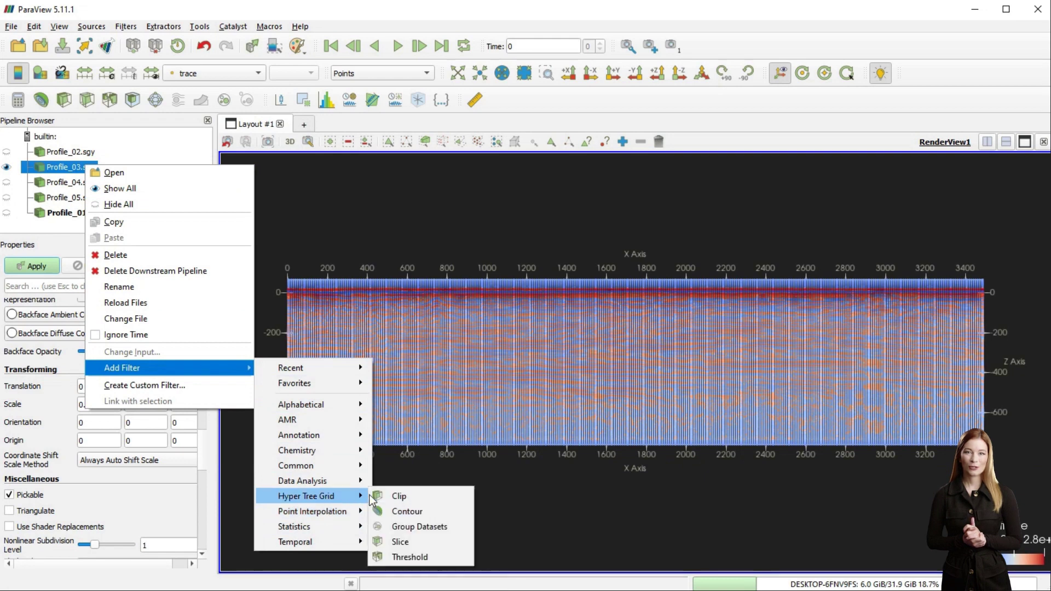
left_click(413, 557)
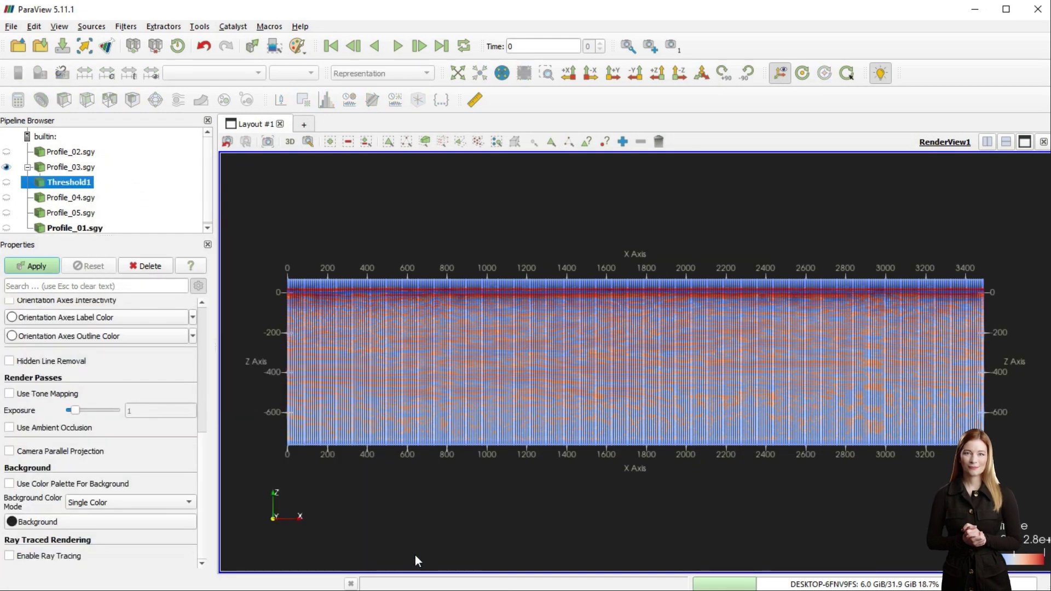
Hide Profile_03 and show Threshold1, viewed face-on along +Y
left_click(7, 167)
left_click(7, 183)
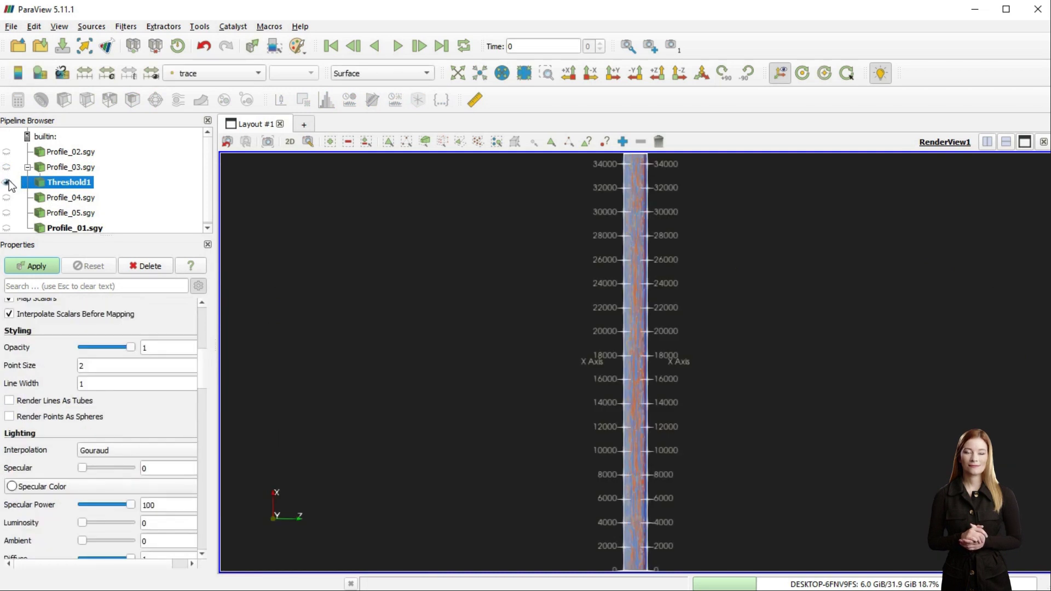
left_click(613, 73)
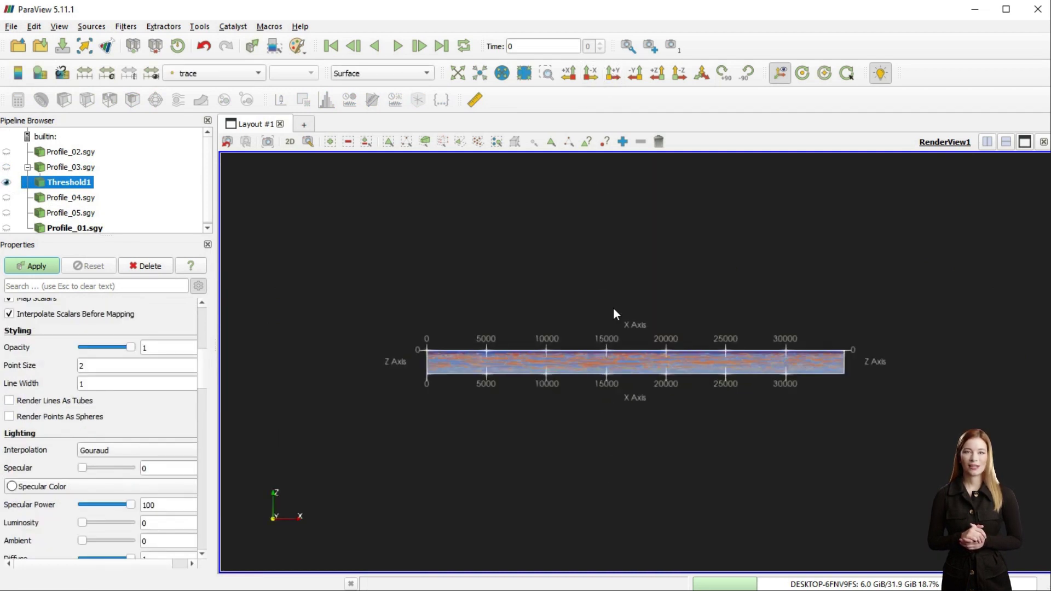
scroll(602, 366, "up", 2)
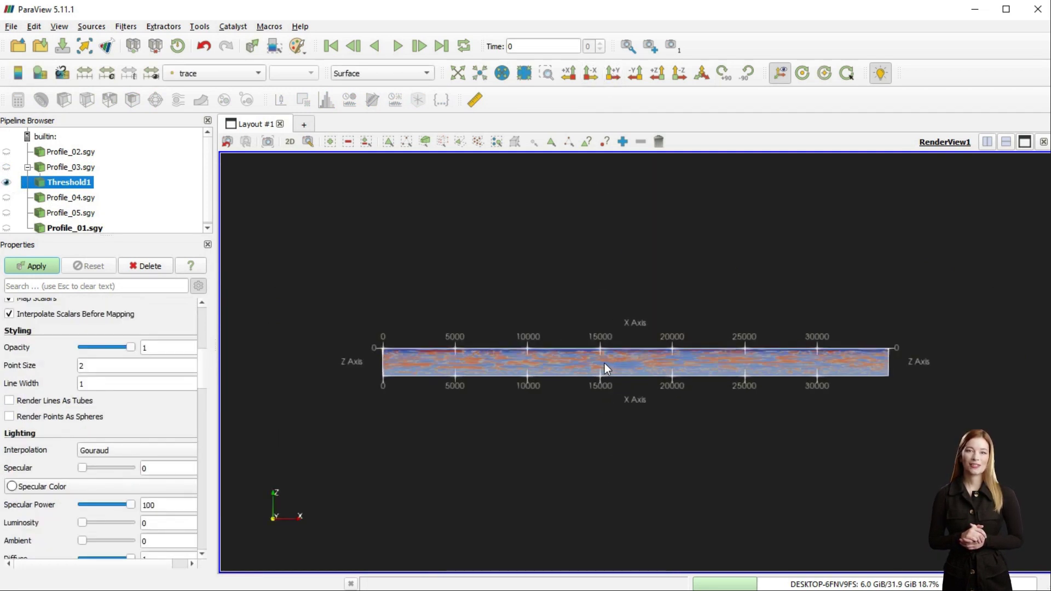
scroll(145, 378, "up", 8)
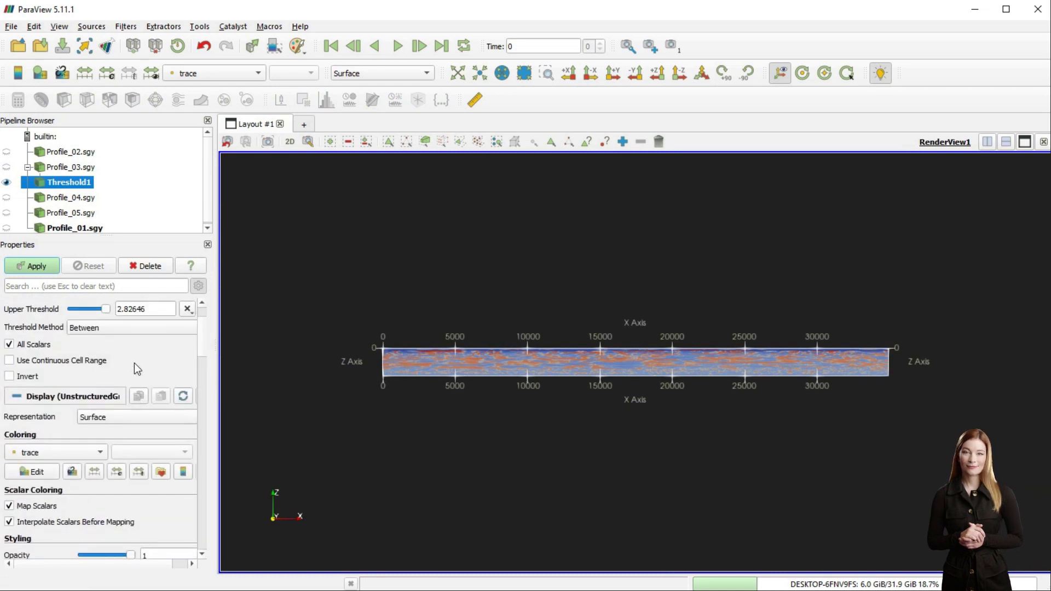
scroll(142, 375, "down", 2)
Draw Threshold1 as points with X scale 0.1 and Z translation 68
left_click(146, 360)
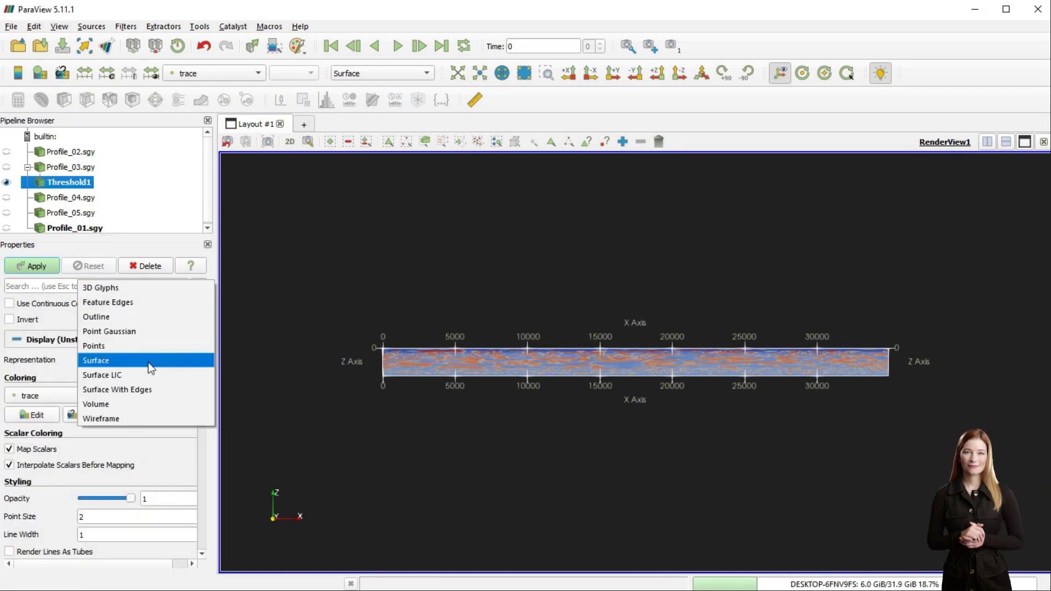
left_click(147, 348)
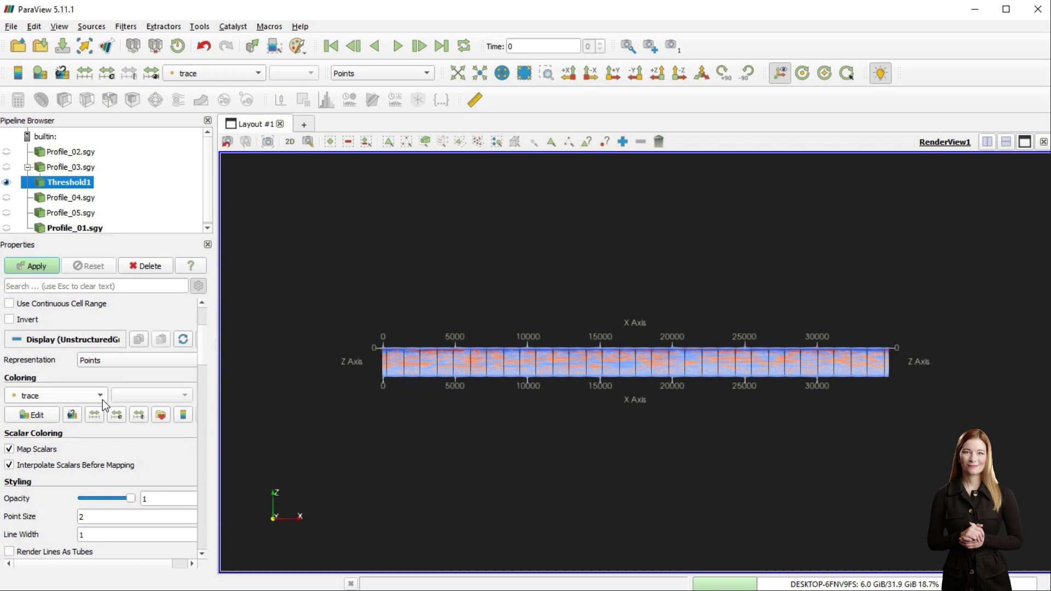
scroll(109, 400, "down", 8)
scroll(115, 405, "down", 5)
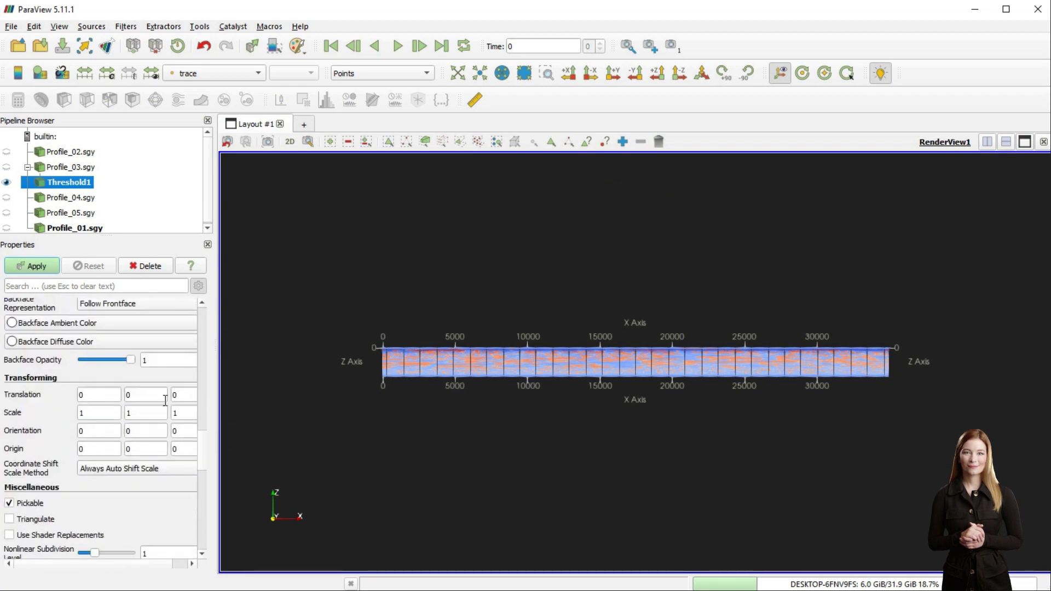
double_click(96, 415)
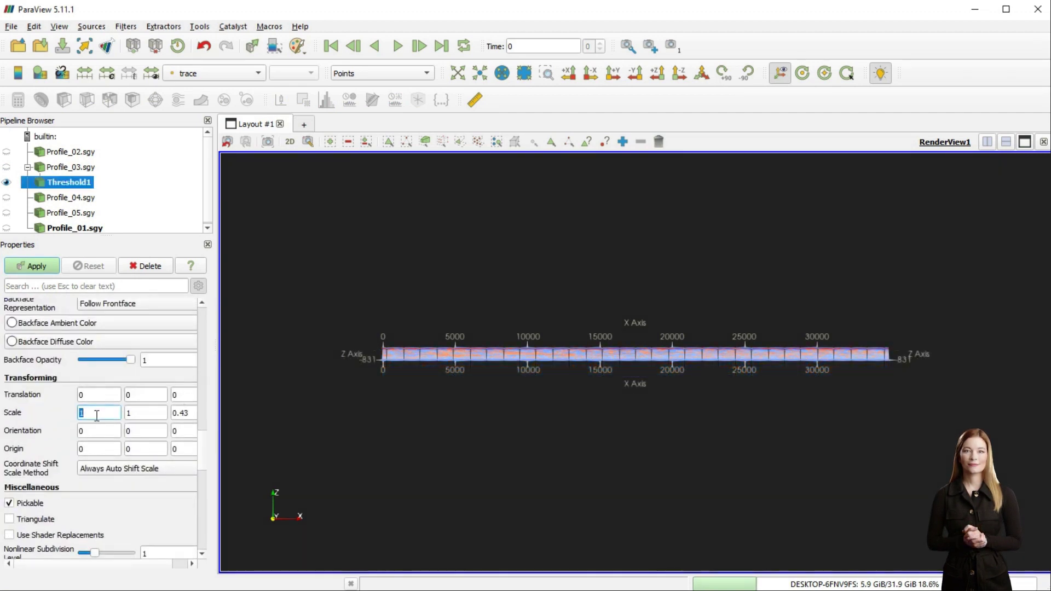
type("0.")
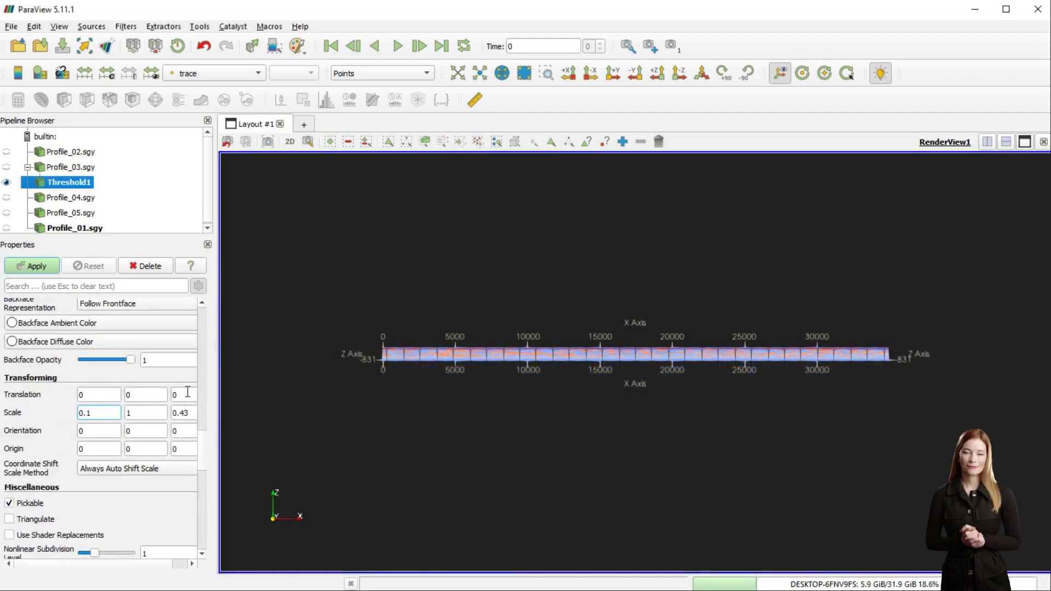
double_click(187, 393)
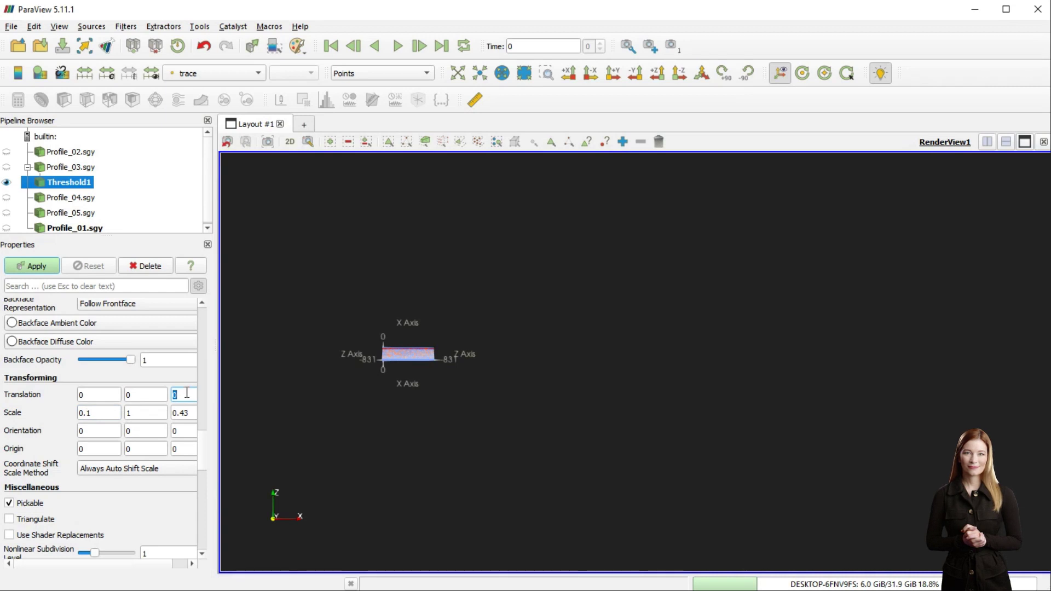
key("Return")
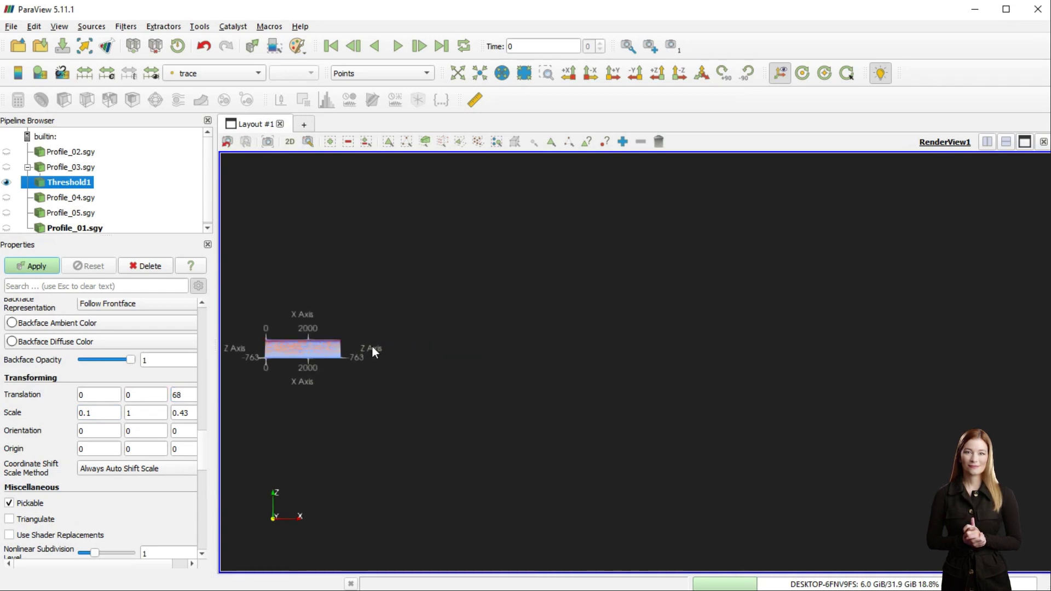
Show Profile_03.sgy, reset to the +Y view and zoom in, then hide it again
left_click(7, 167)
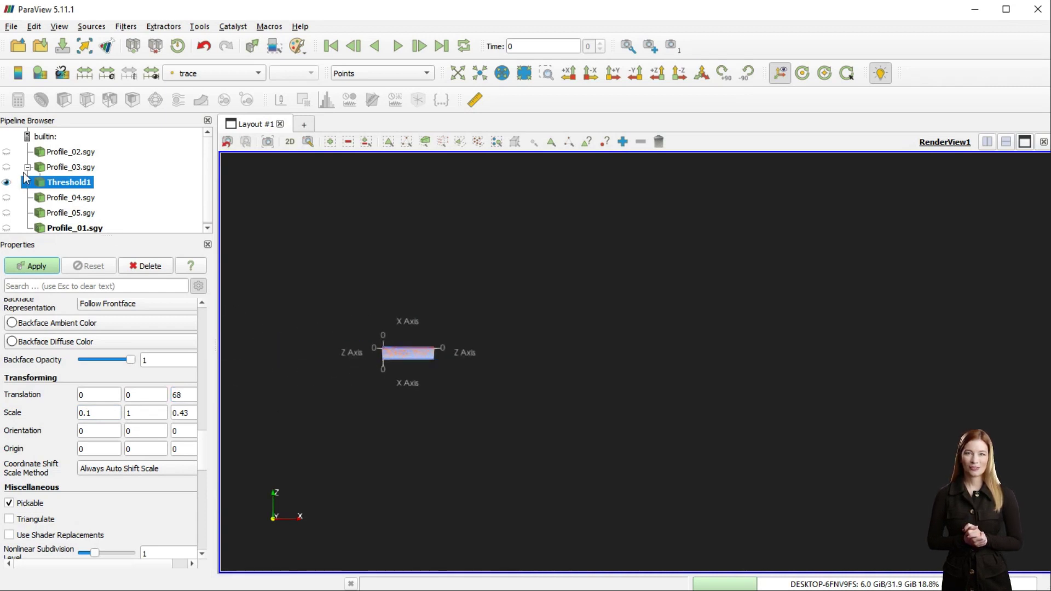
left_click(38, 167)
left_click(614, 73)
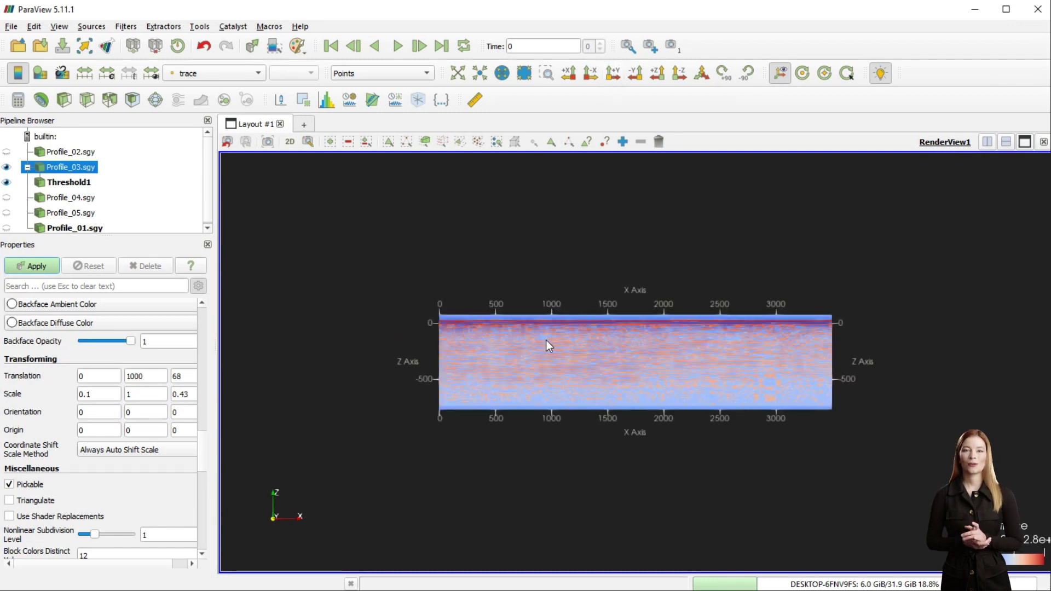
scroll(548, 340, "up", 4)
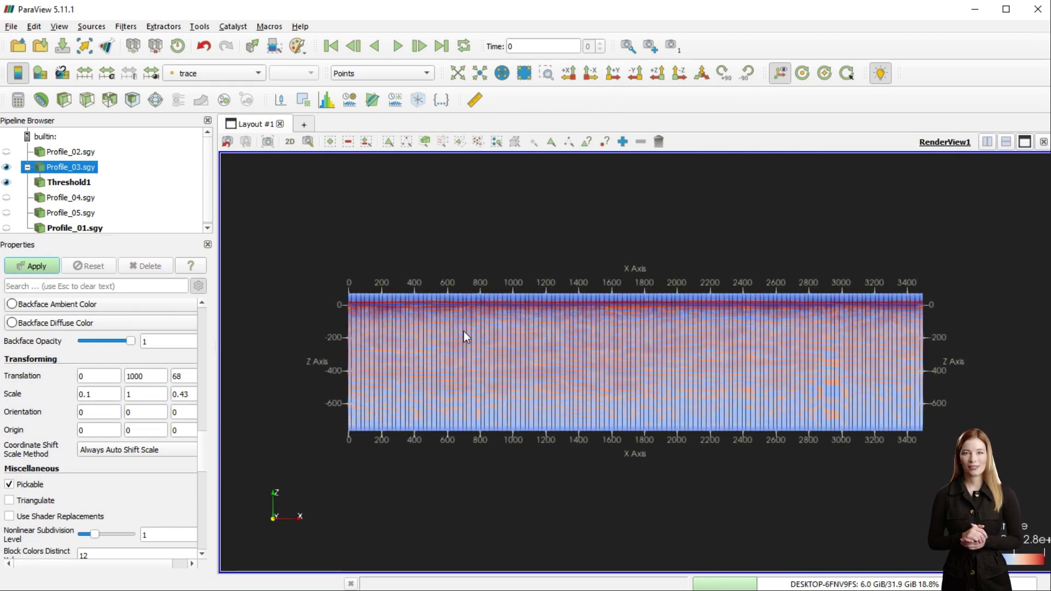
left_click(7, 167)
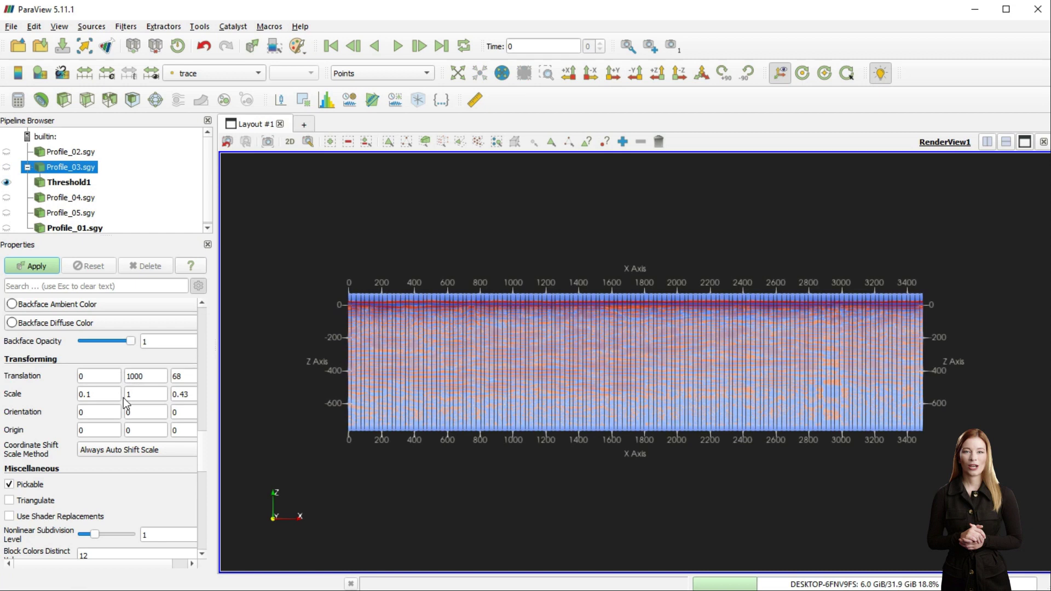
scroll(128, 481, "up", 10)
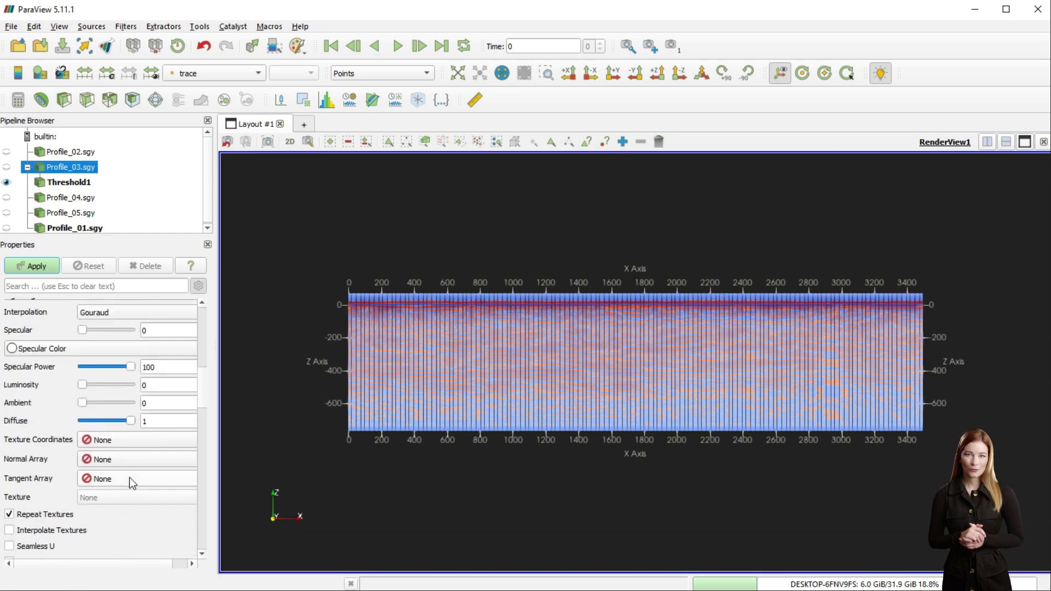
scroll(130, 477, "up", 10)
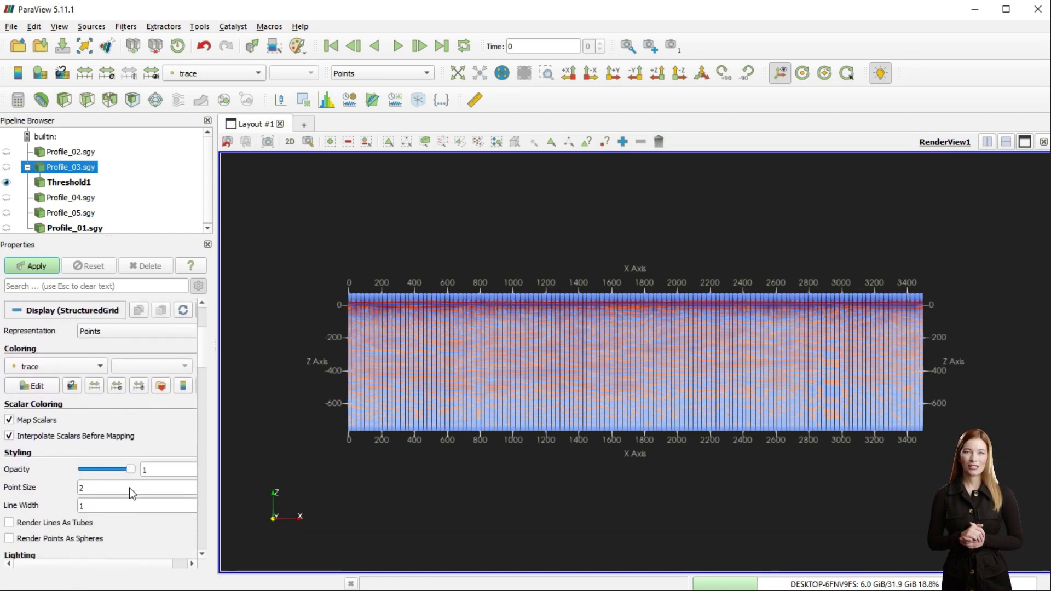
scroll(137, 476, "down", 10)
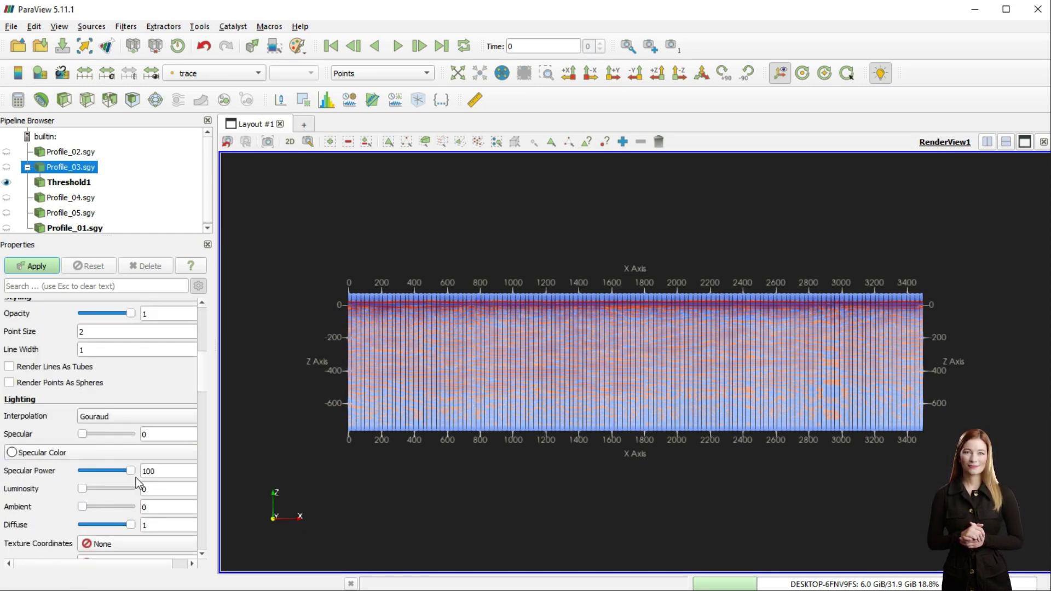
Raise Threshold1's lower threshold to 0.840307, apply, and face the view along +Y
left_click(70, 184)
scroll(89, 355, "up", 10)
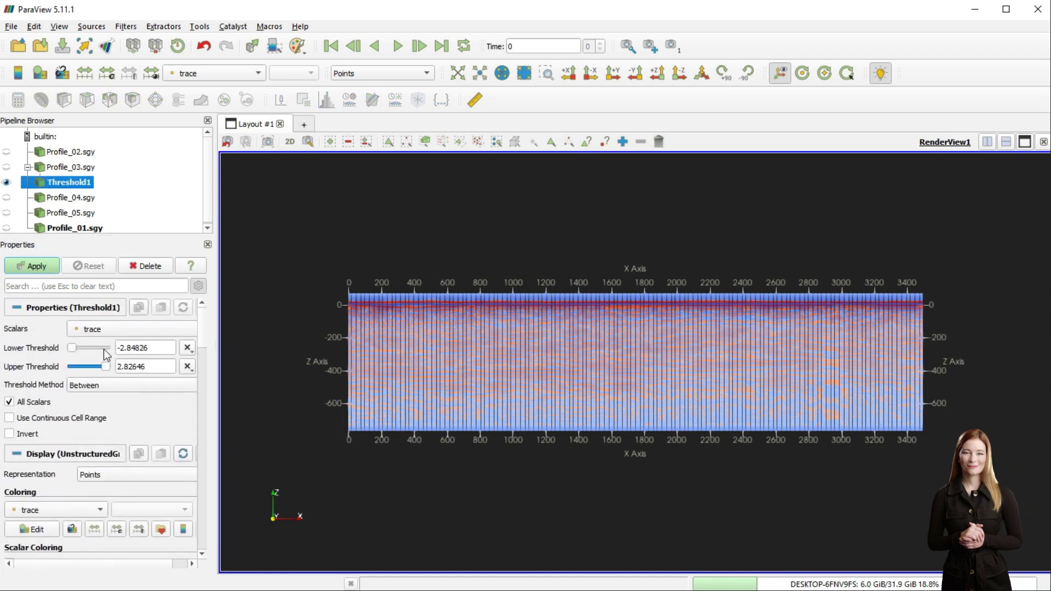
left_click_drag(78, 343, 93, 343)
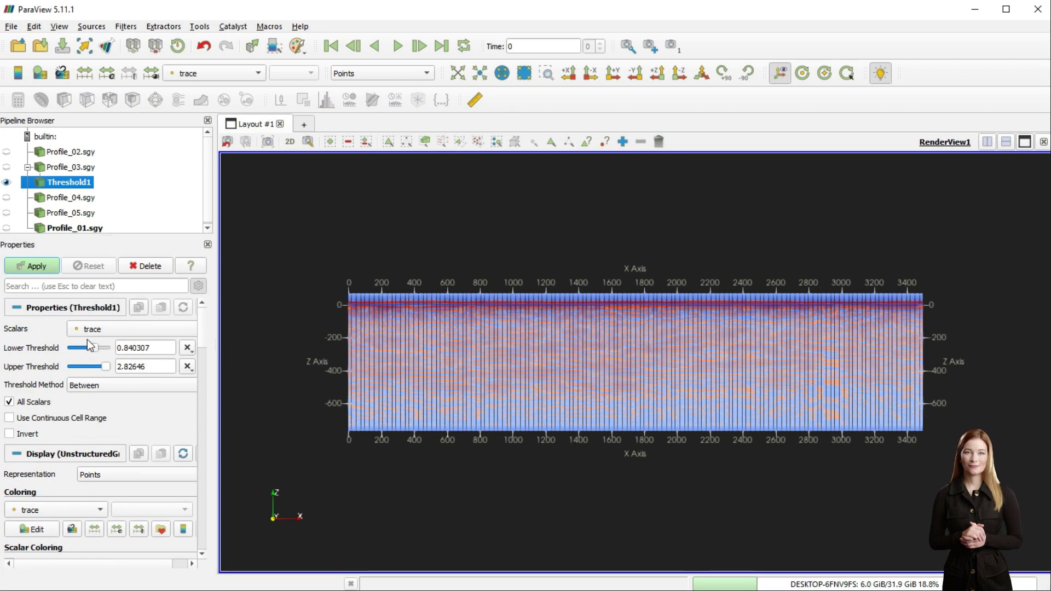
left_click(43, 269)
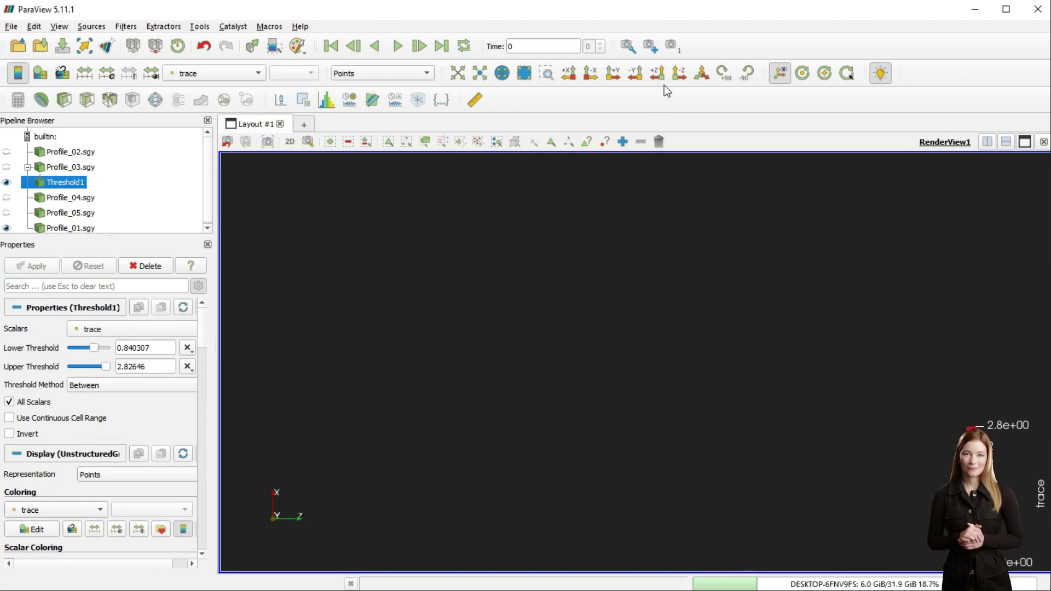
left_click(612, 74)
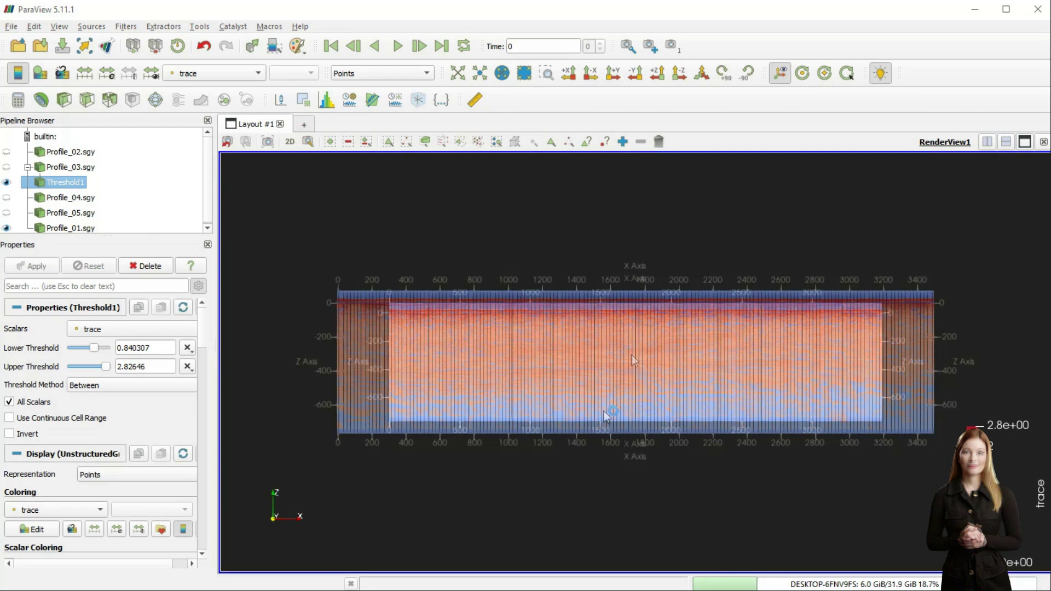
Lower the upper threshold to 1.9185, apply, and hide Profile_01.sgy
left_click(109, 373)
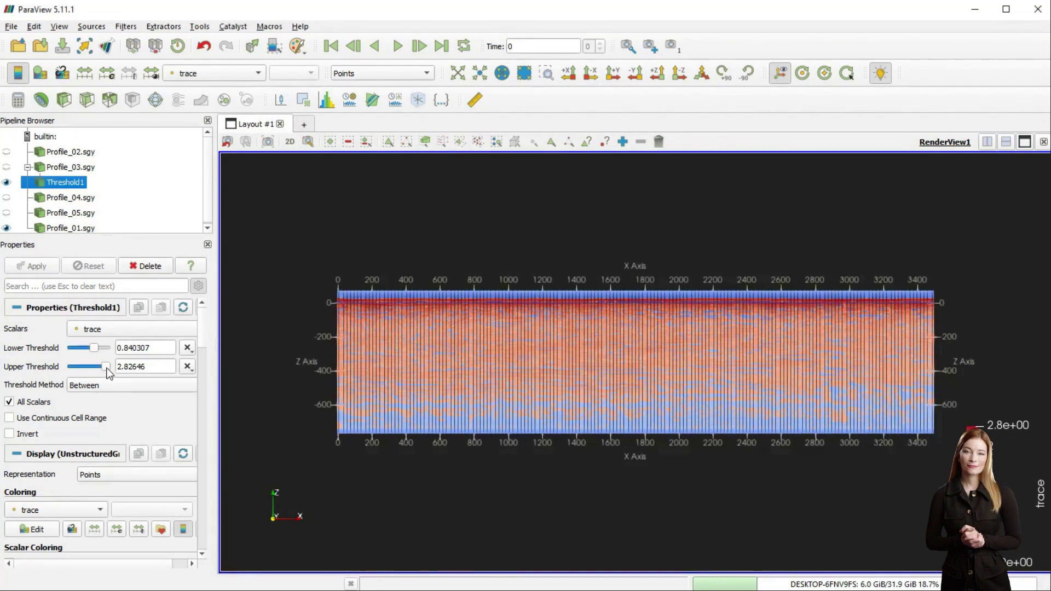
left_click_drag(107, 370, 101, 375)
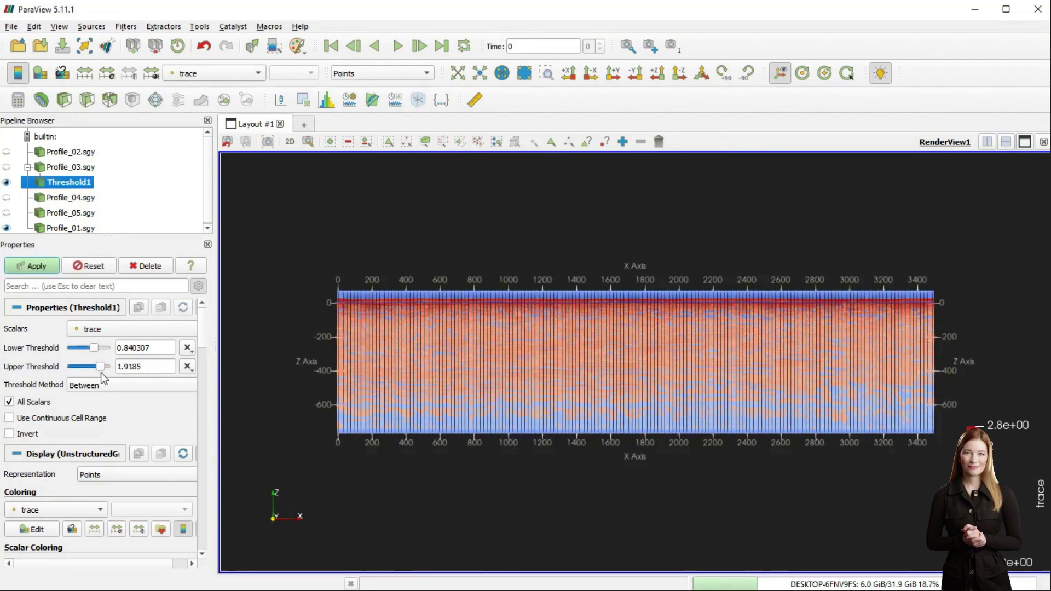
left_click(34, 268)
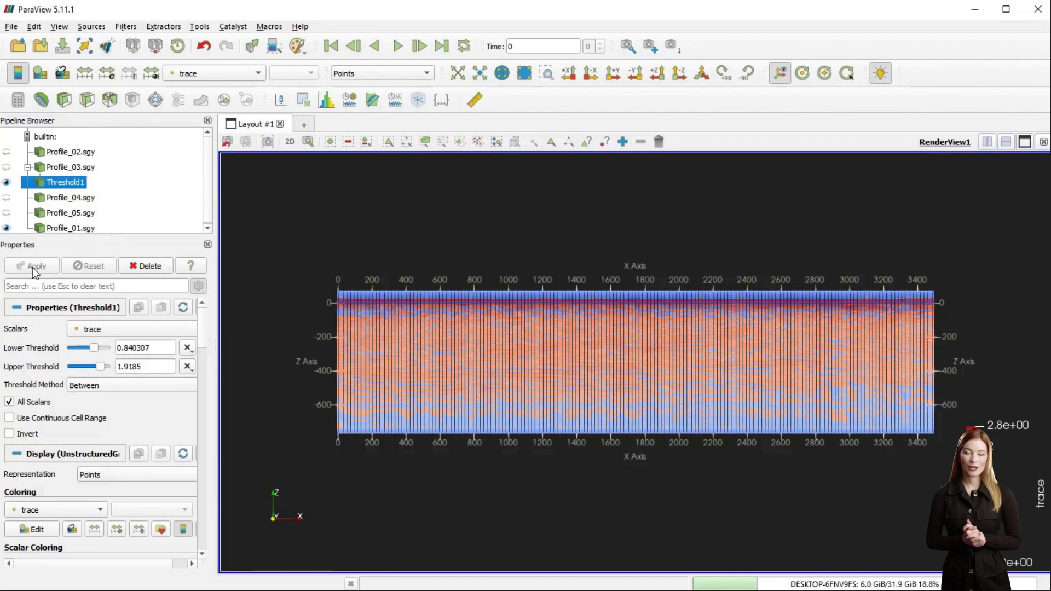
left_click(6, 227)
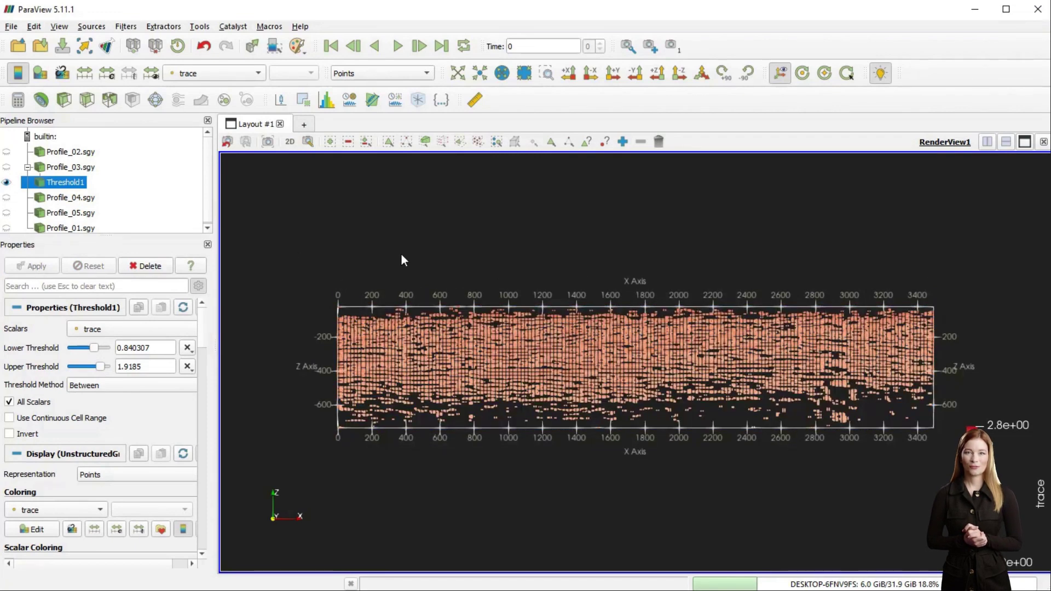
scroll(509, 353, "up", 2)
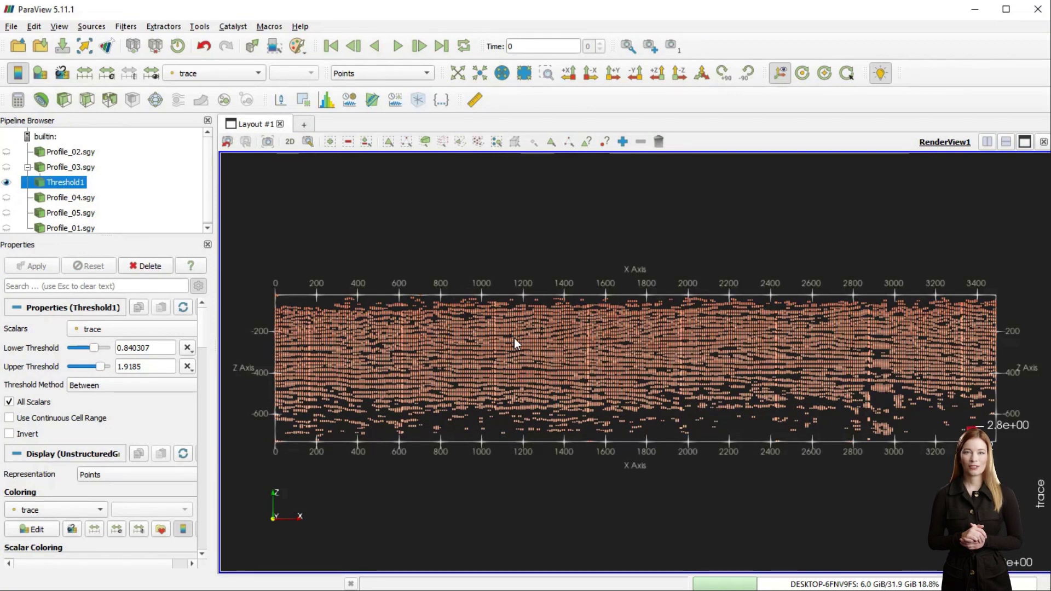
Rename Threshold1 to Profile_03_pos
double_click(67, 184)
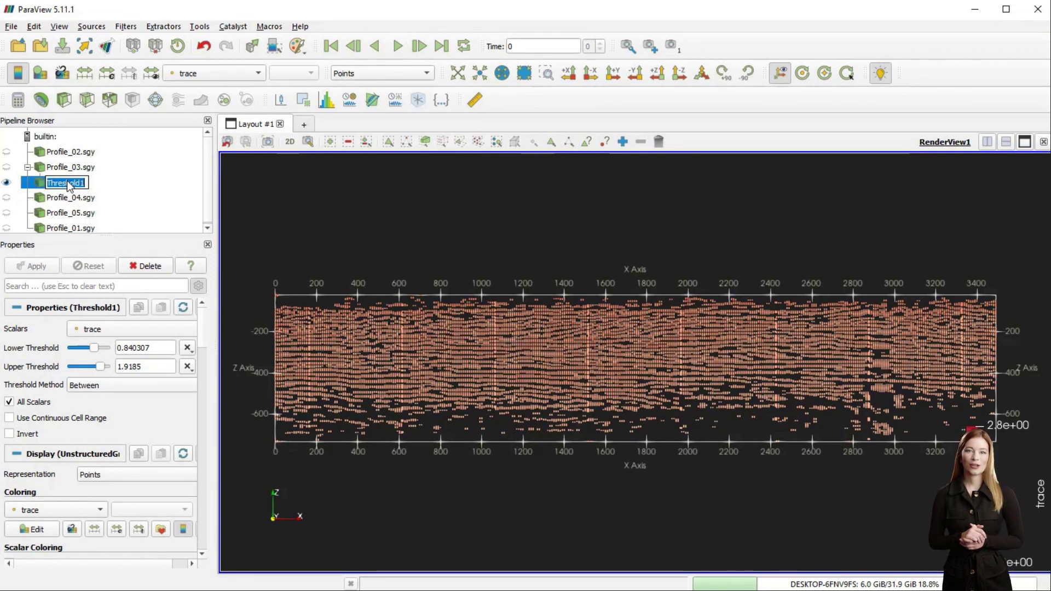
type("Pro")
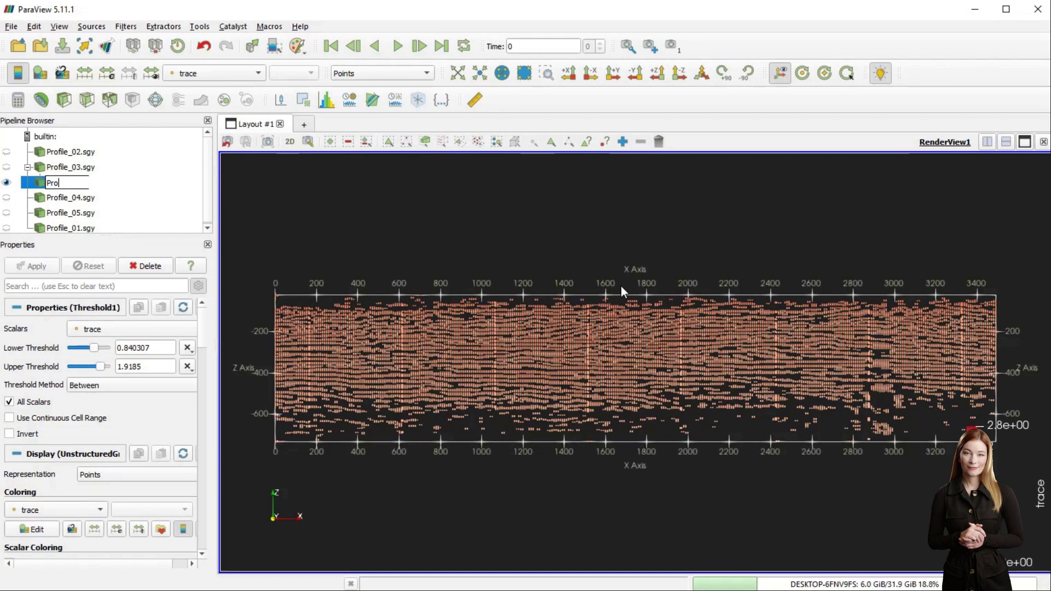
type("file_03")
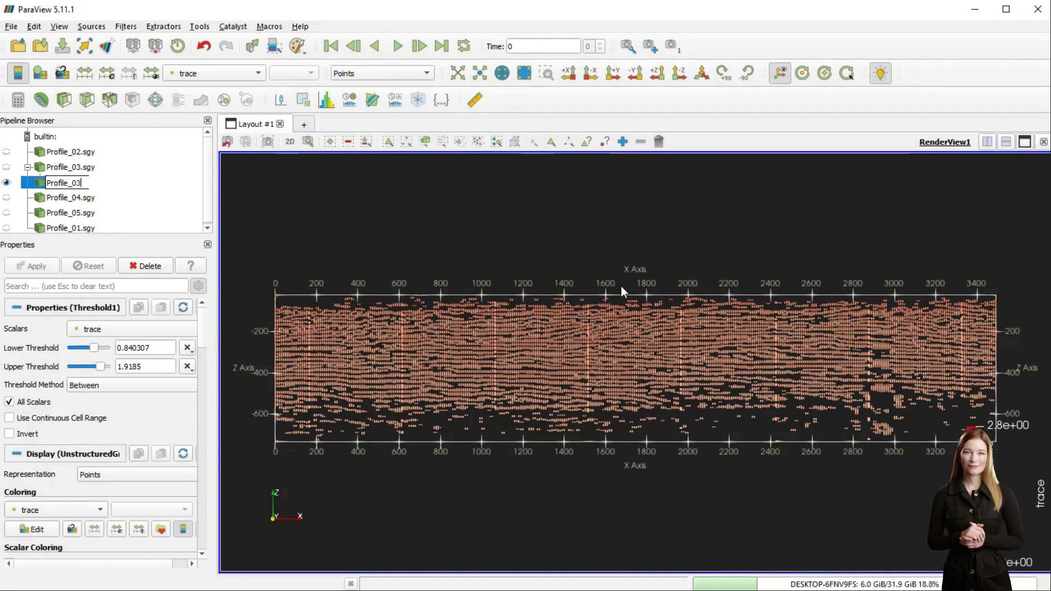
type("_po")
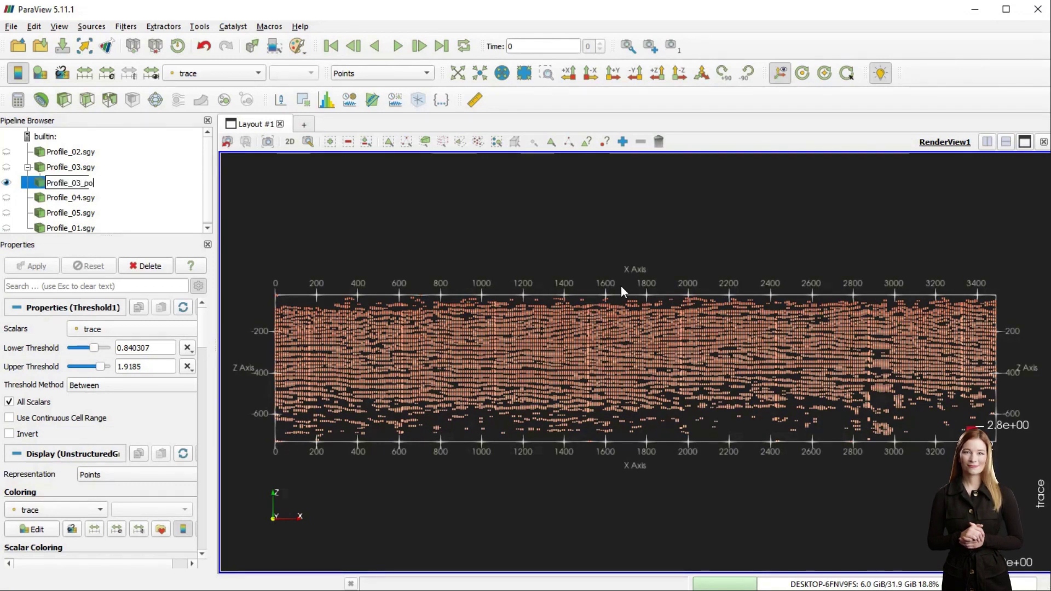
type("s")
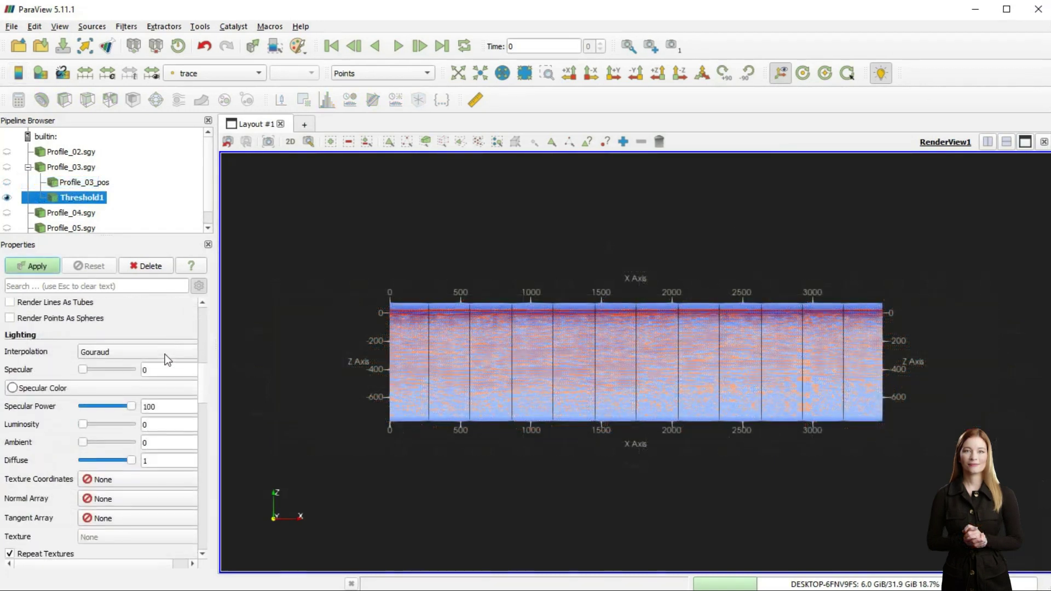
Rename the new threshold filter to Profile_03_neg
scroll(167, 359, "down", 8)
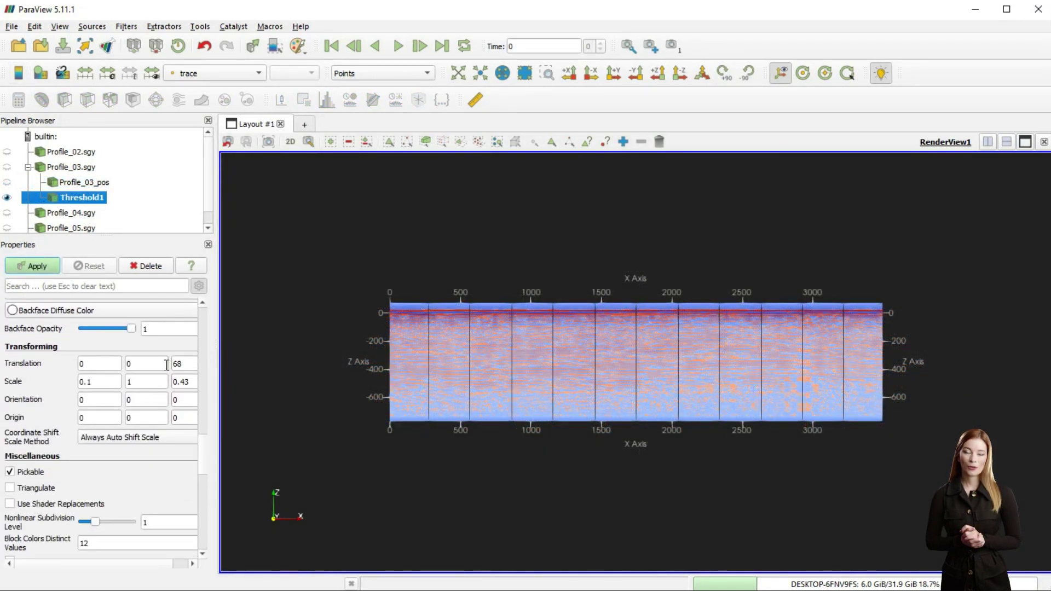
scroll(167, 365, "down", 1)
double_click(80, 198)
type("Pro")
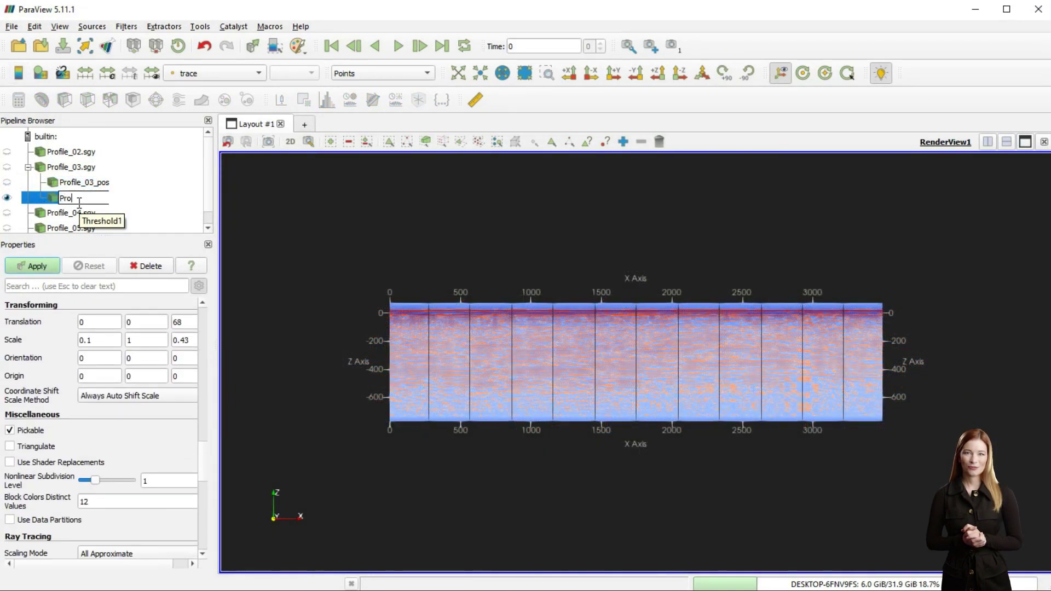
type("file_03_")
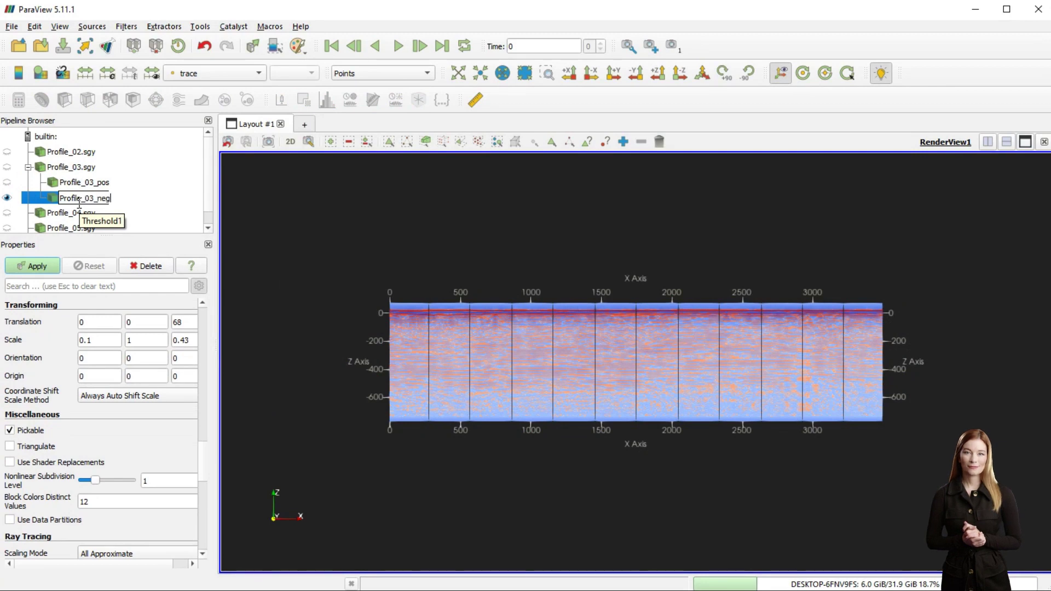
type("neg")
key("Return")
Set Profile_03_neg's threshold range to -1.8 to -0.9, applying it, and show Profile_03_pos too
scroll(108, 367, "up", 15)
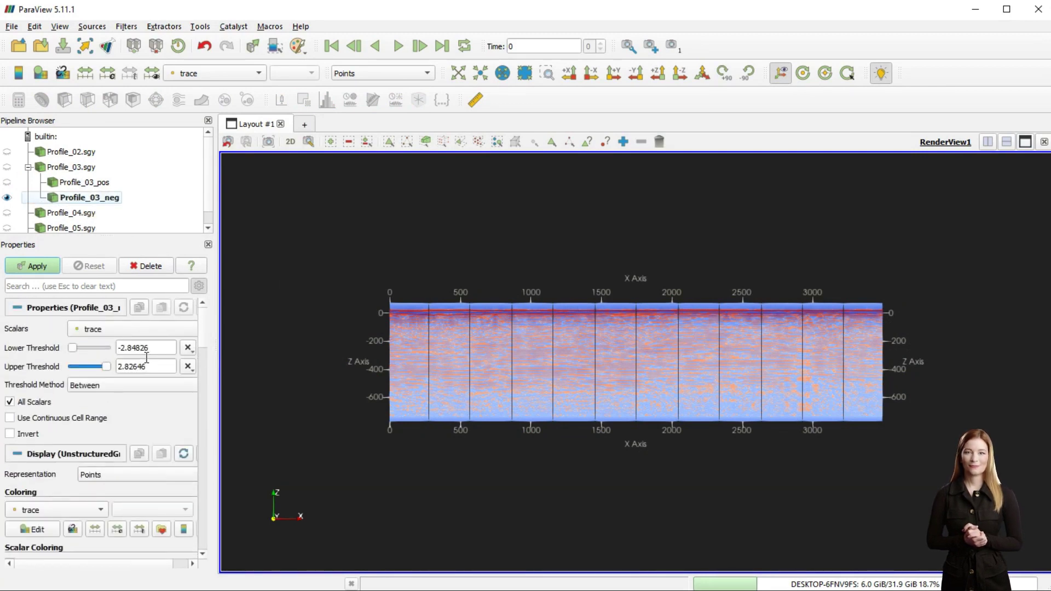
left_click_drag(107, 367, 82, 351)
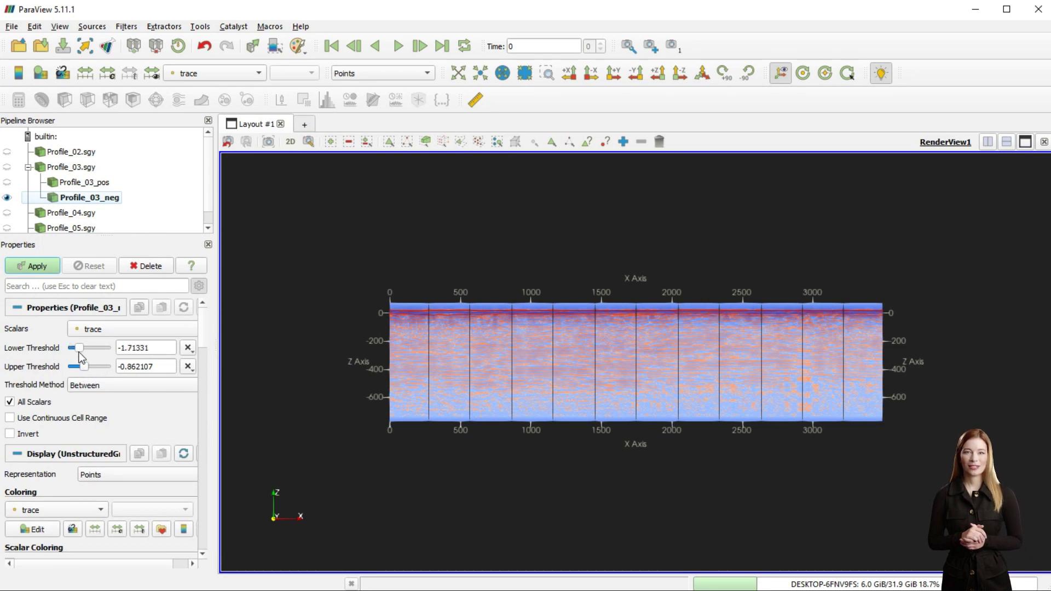
left_click(32, 268)
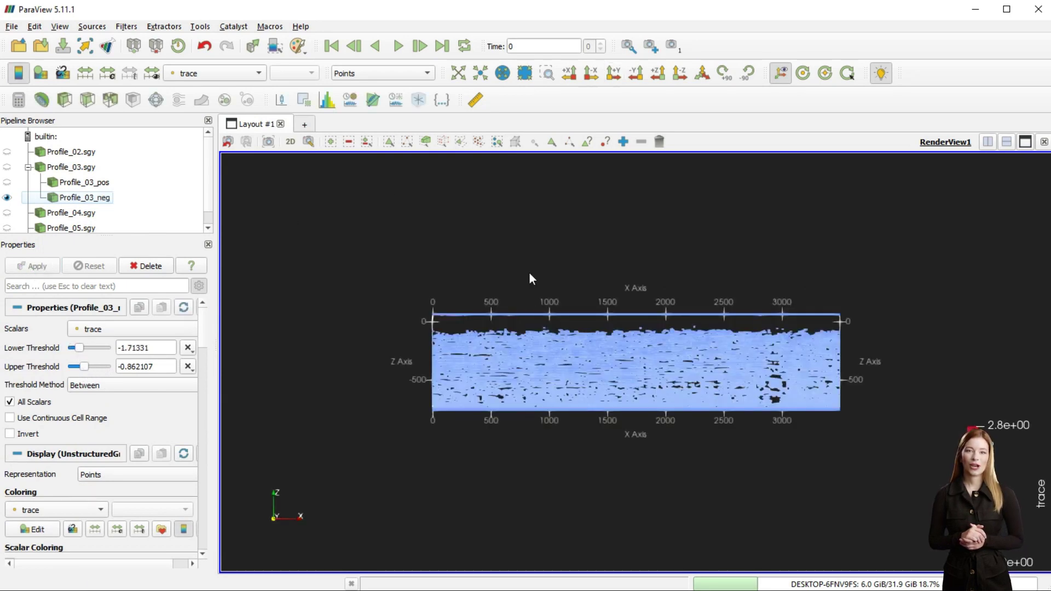
scroll(580, 389, "up", 2)
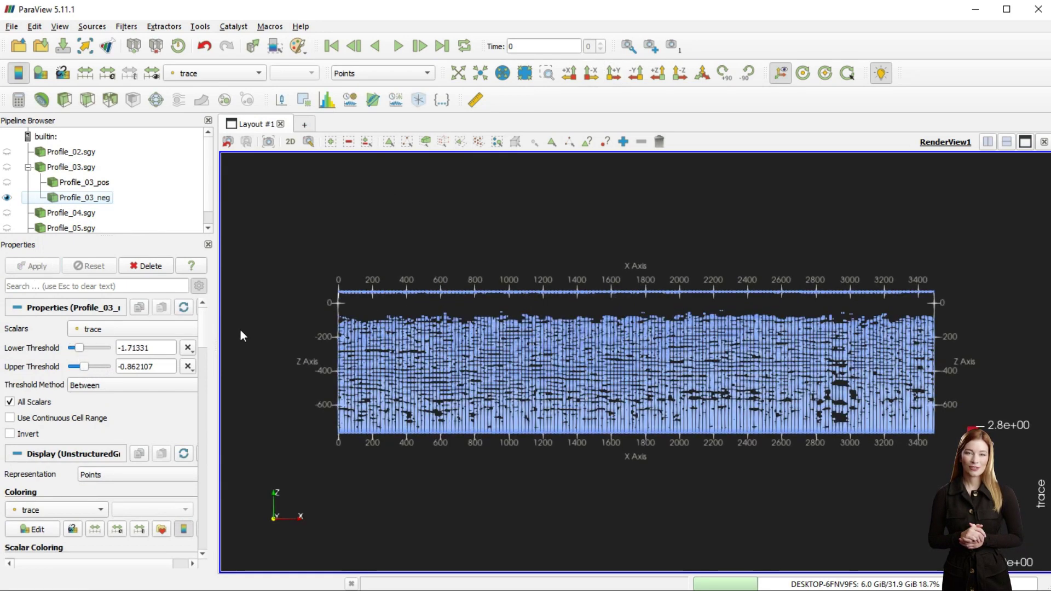
double_click(129, 371)
type("9")
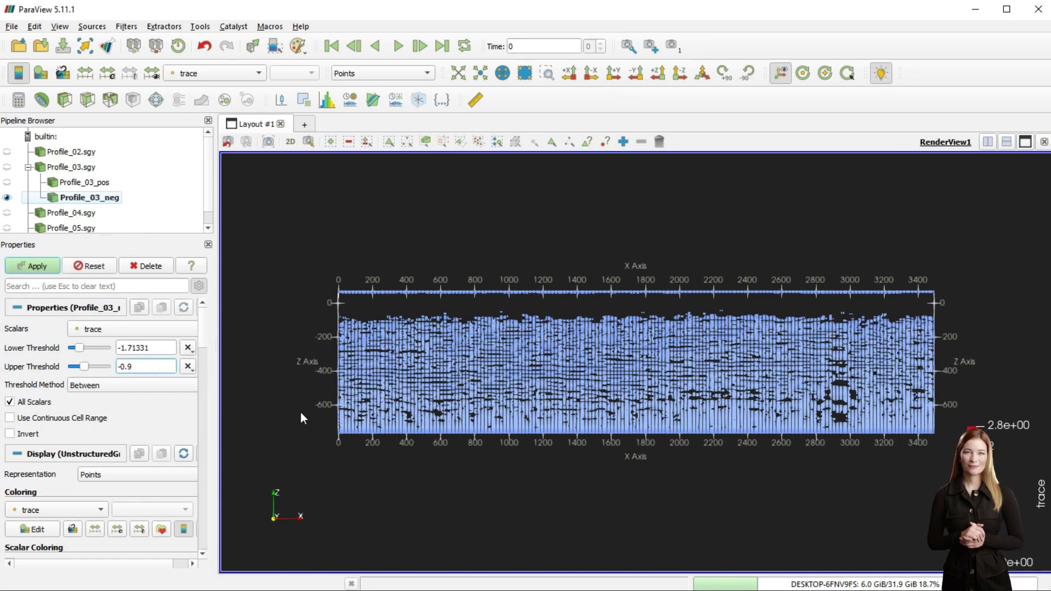
left_click(34, 266)
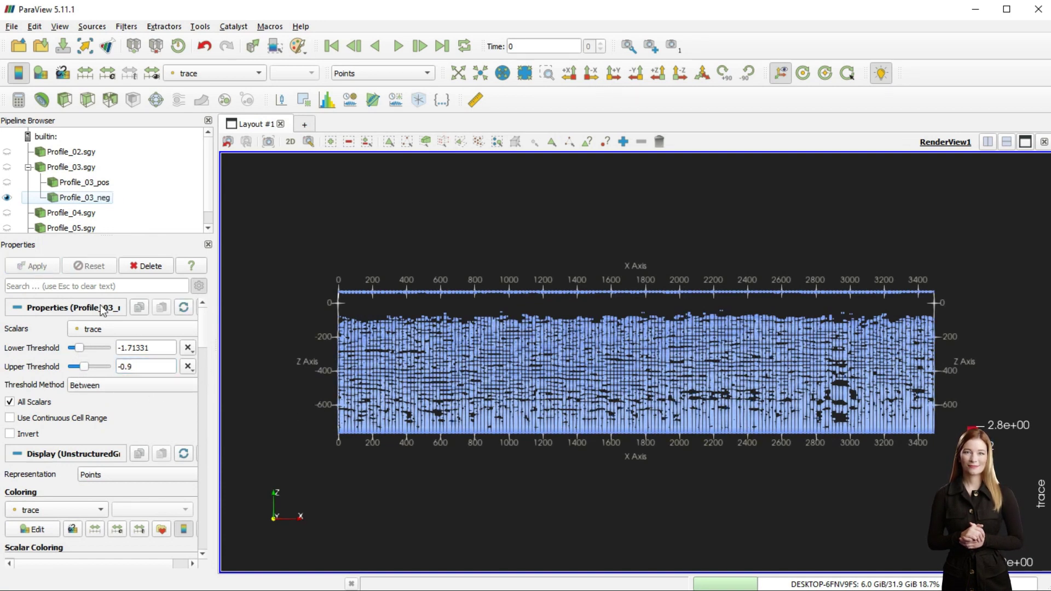
double_click(129, 348)
type("8")
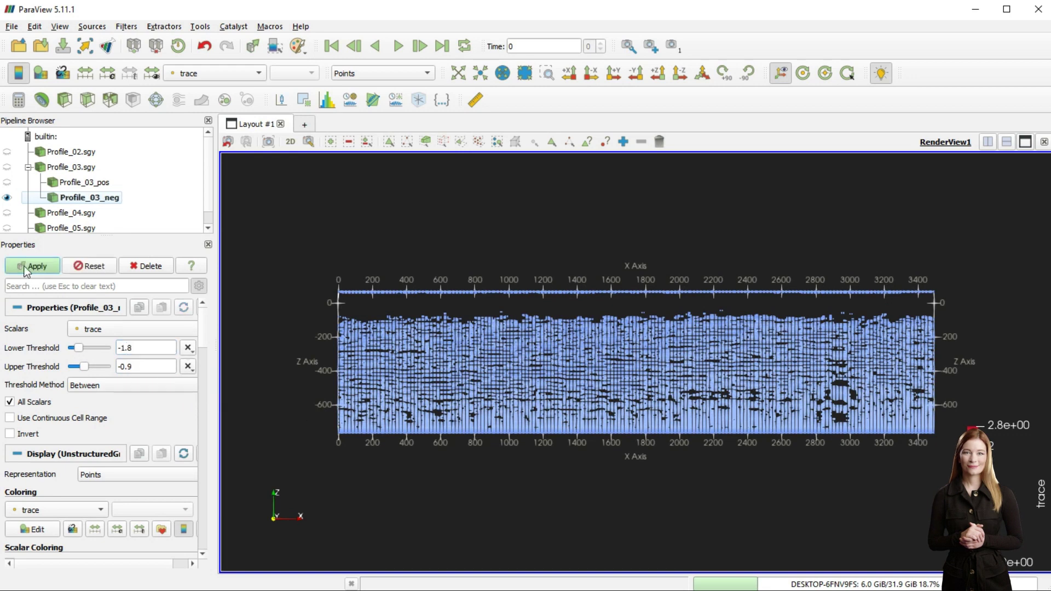
left_click(28, 266)
left_click(7, 183)
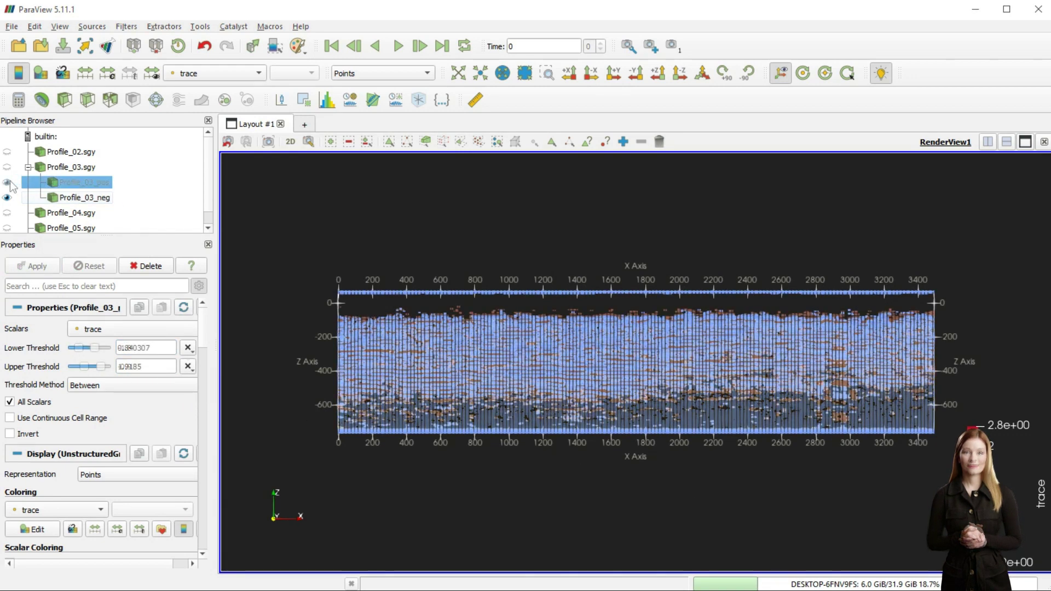
Save Profile_03_pos as Profile_03_pos.csv using the CSV writer
key("ctrl+s")
type("Profile_03_pos")
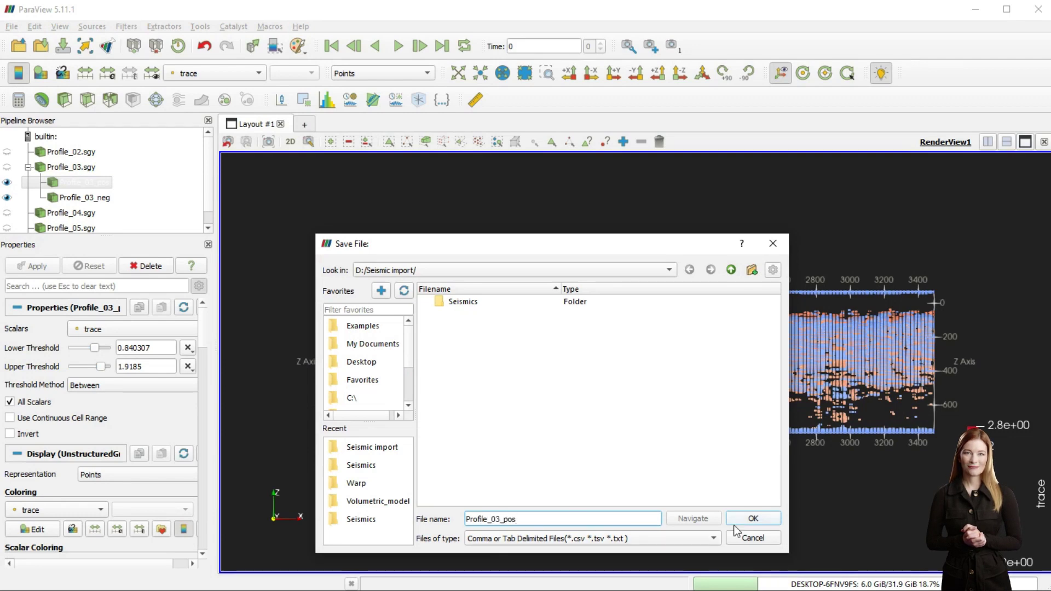
type(".csv")
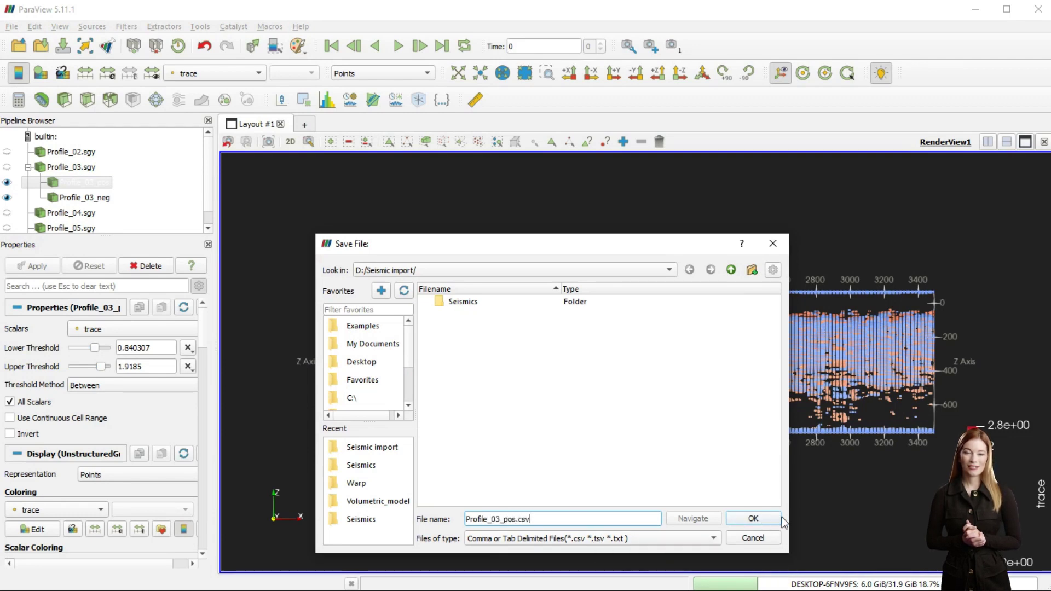
left_click(755, 519)
left_click(481, 267)
left_click(690, 423)
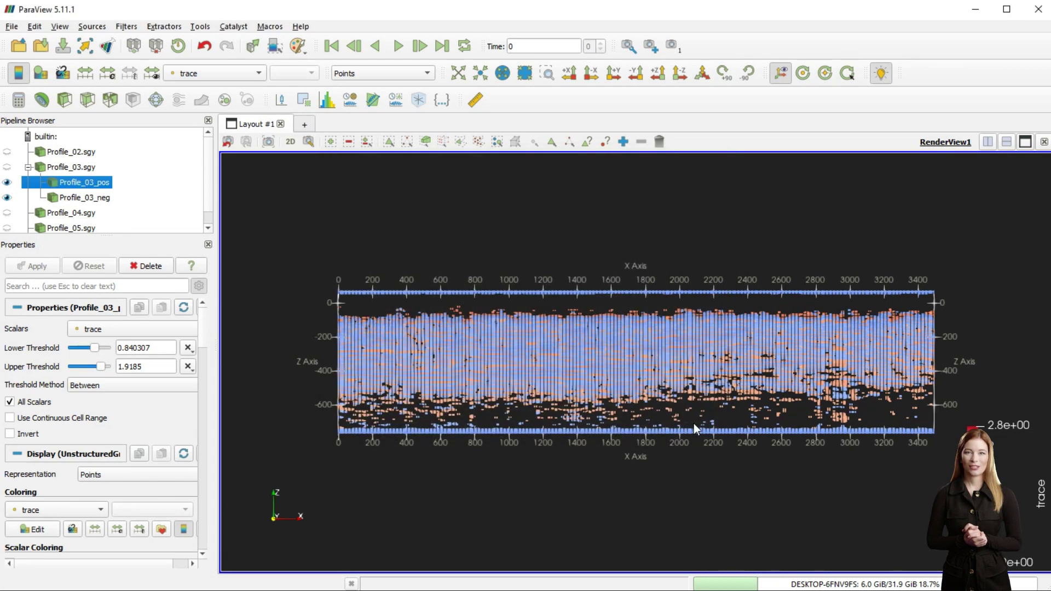
Save Profile_03_neg as Profile_03_neg.csv
left_click(82, 197)
key("ctrl+s")
left_click(480, 313)
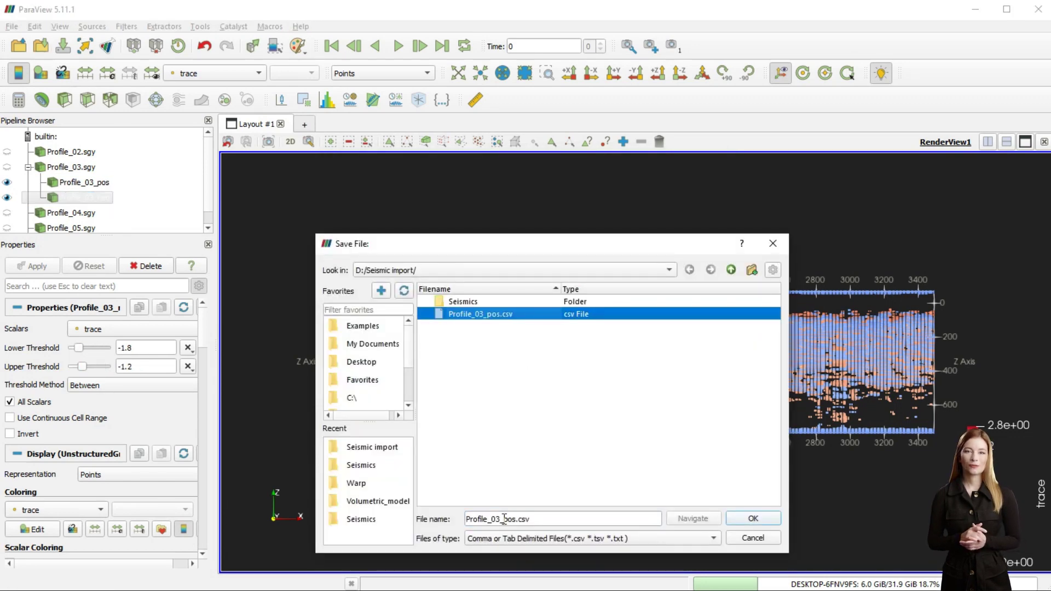
left_click_drag(504, 519, 515, 520)
type("neg")
left_click(753, 518)
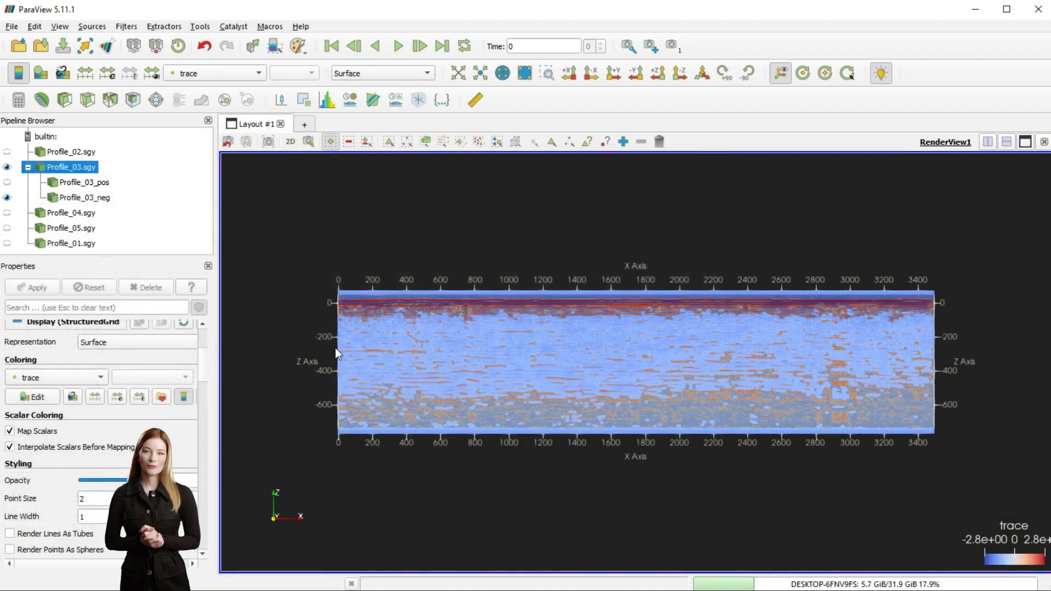
Zoom in, hide Profile_03.sgy and switch to Select Points On
scroll(336, 353, "up", 10)
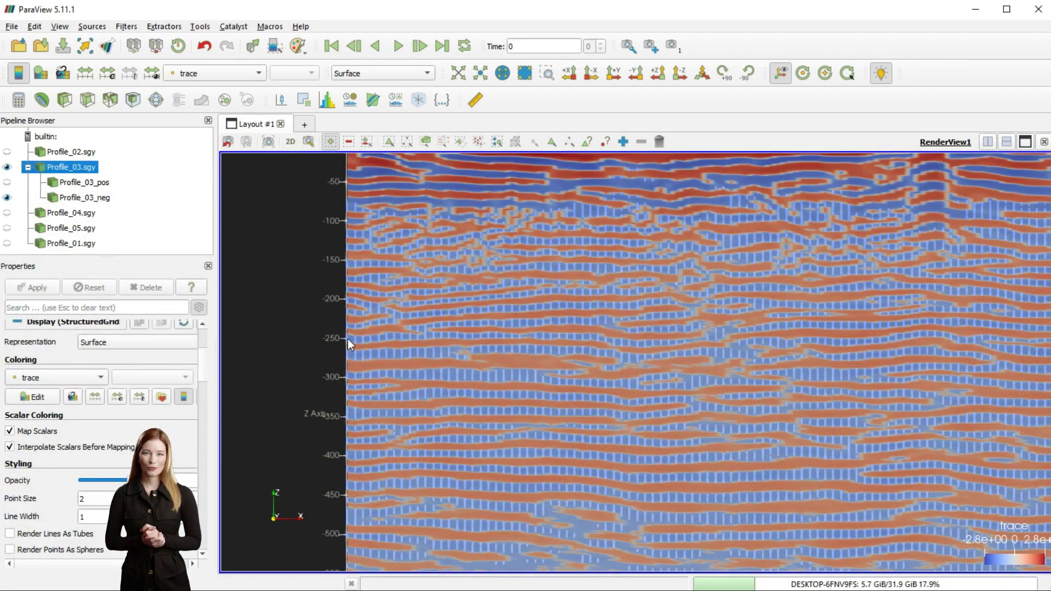
left_click(7, 166)
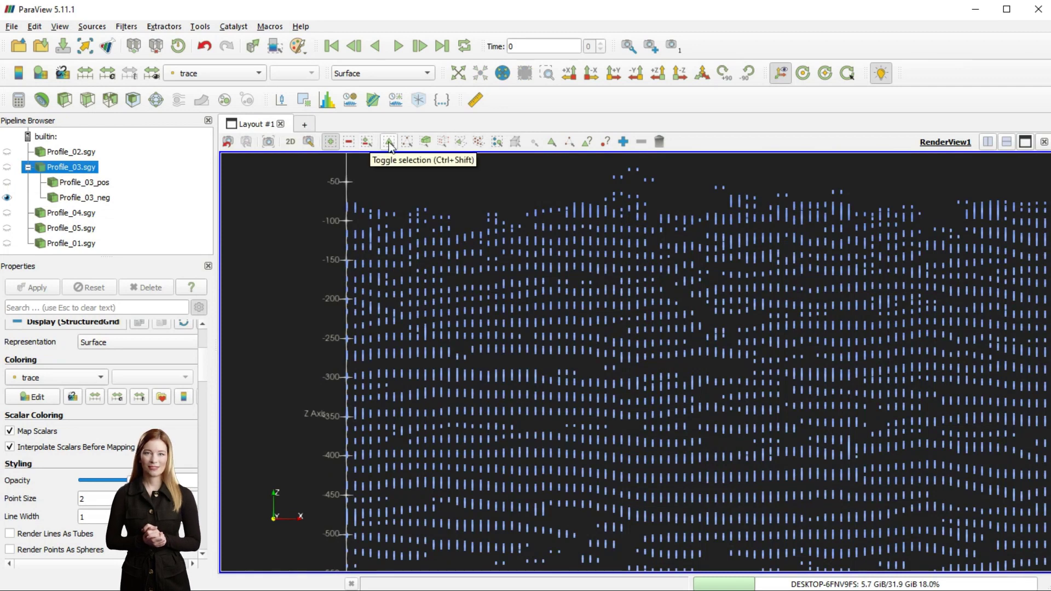
left_click(407, 142)
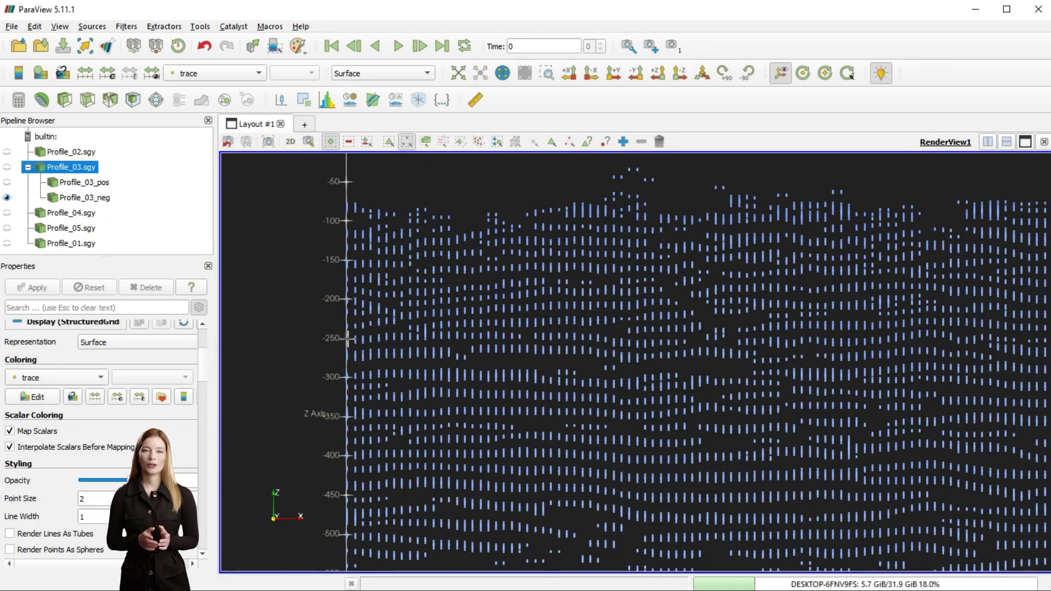
Pick the first five points along the -250 reflector on Profile_03_neg
left_click(347, 339)
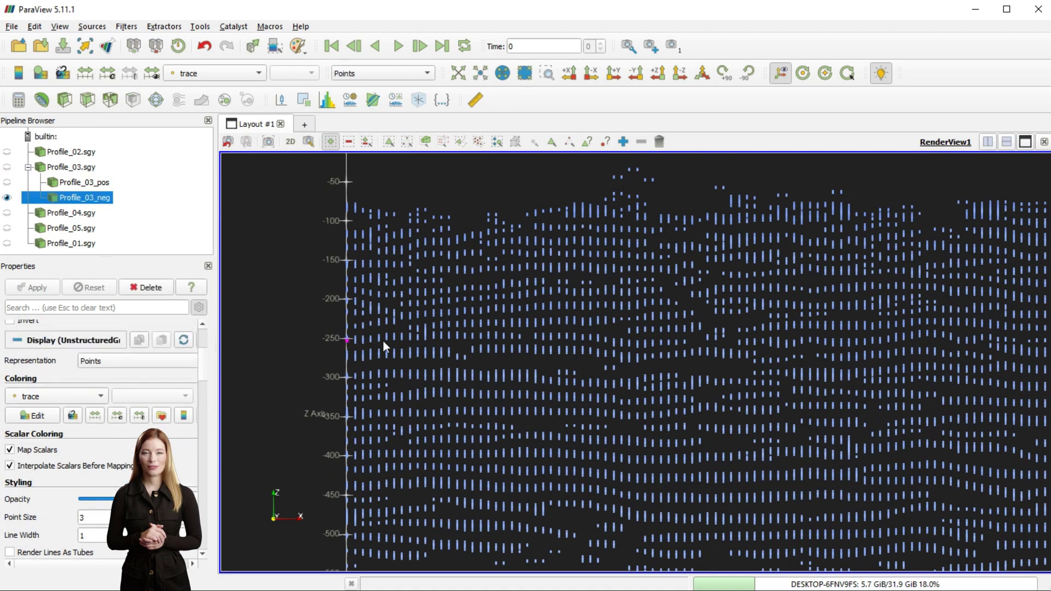
key("d")
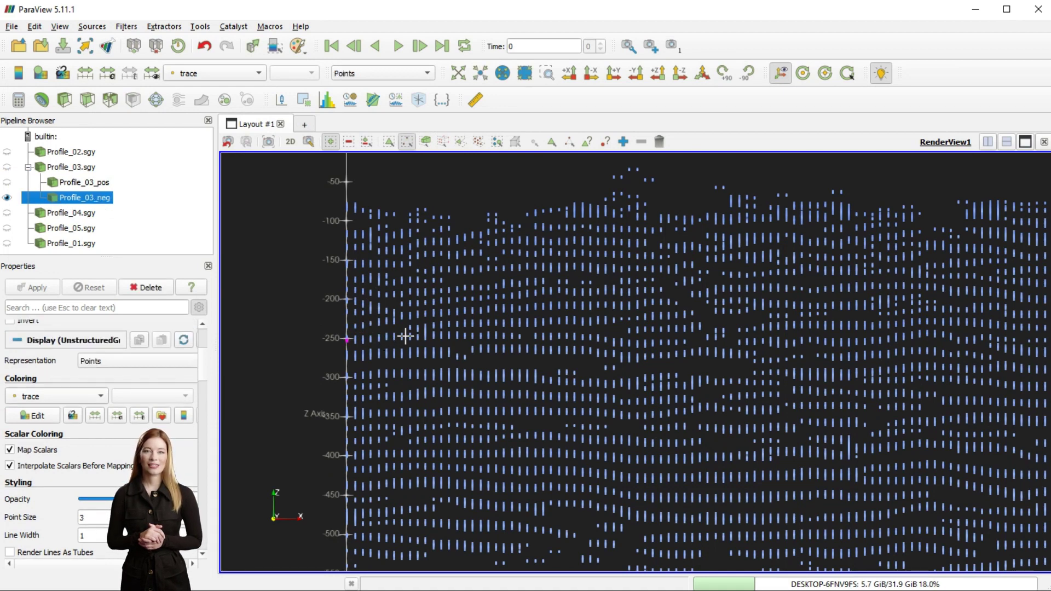
left_click(403, 336)
key("d")
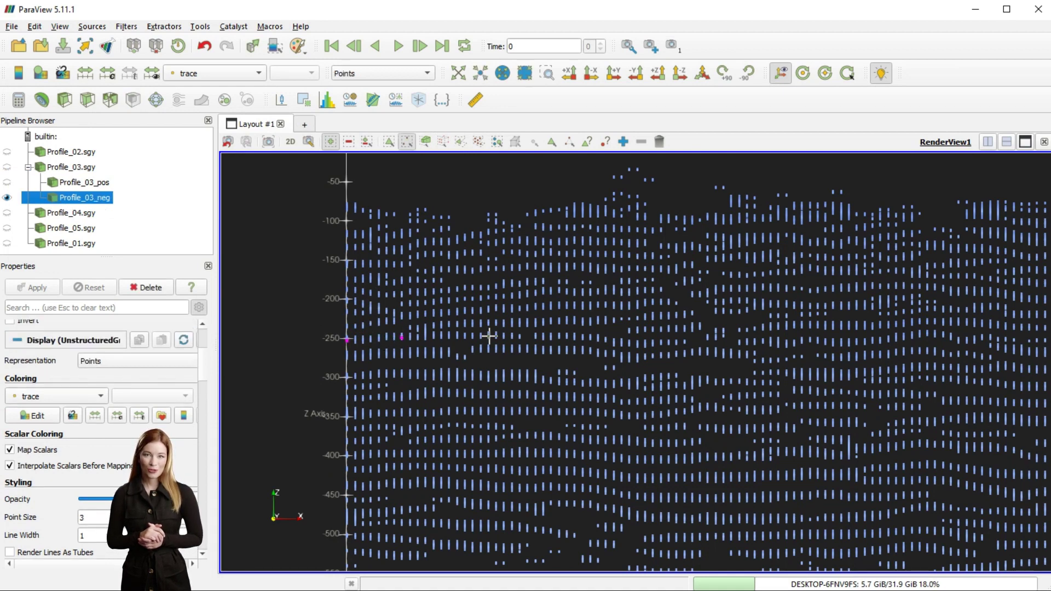
left_click(488, 336)
key("d")
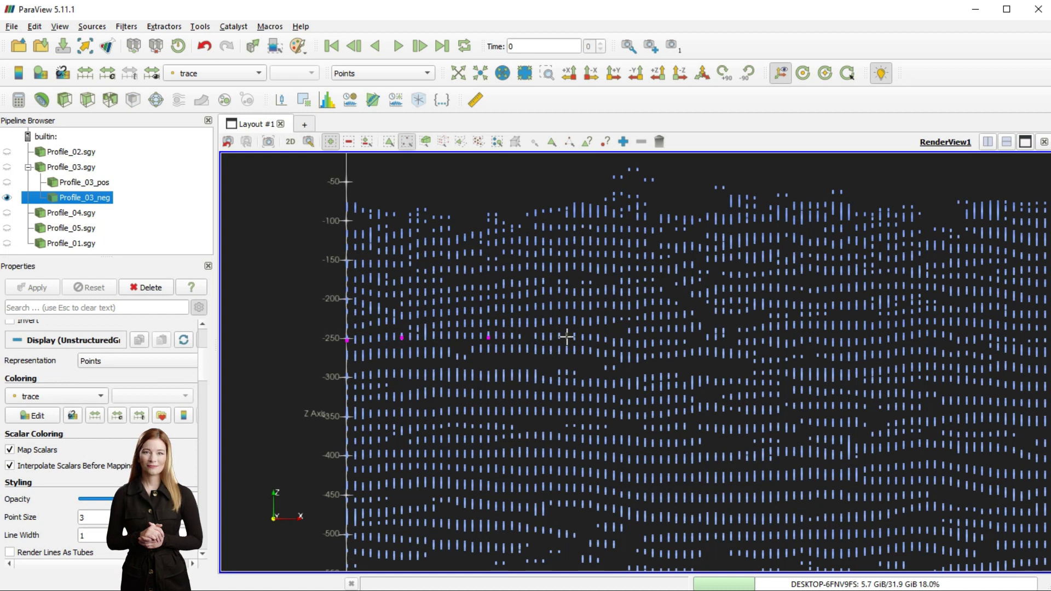
left_click(558, 337)
key("d")
left_click(621, 343)
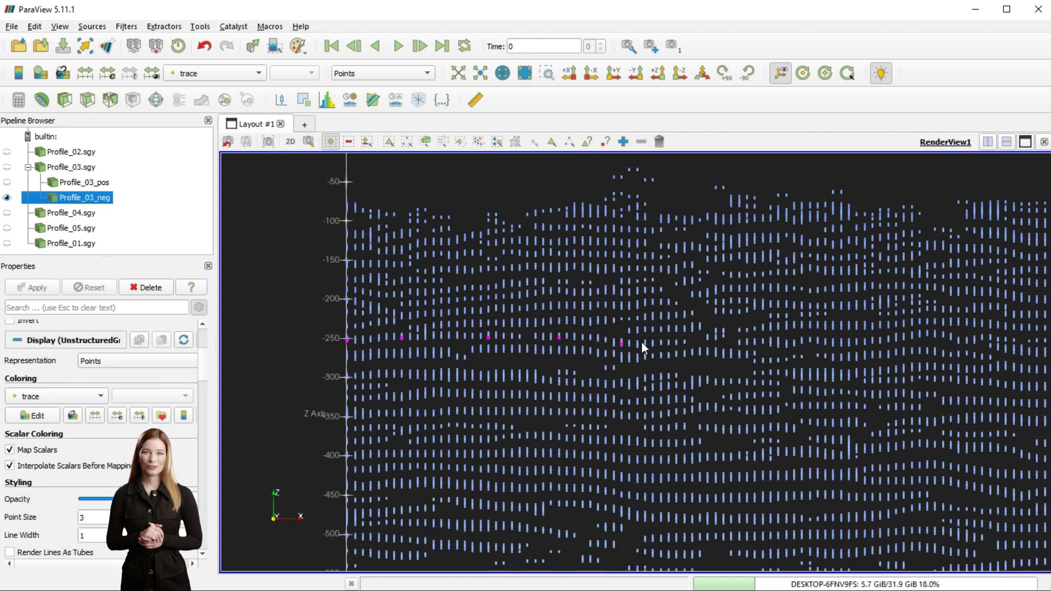
key("d")
Continue picking points rightward along the -250 reflector, adding five more magenta markers
left_click(685, 340)
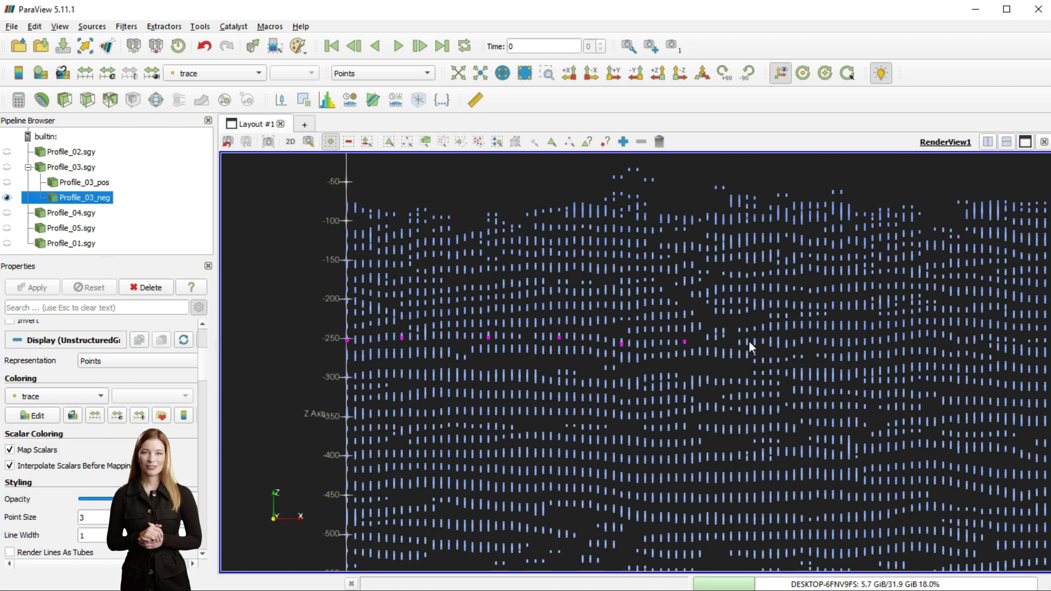
key("d")
left_click(748, 343)
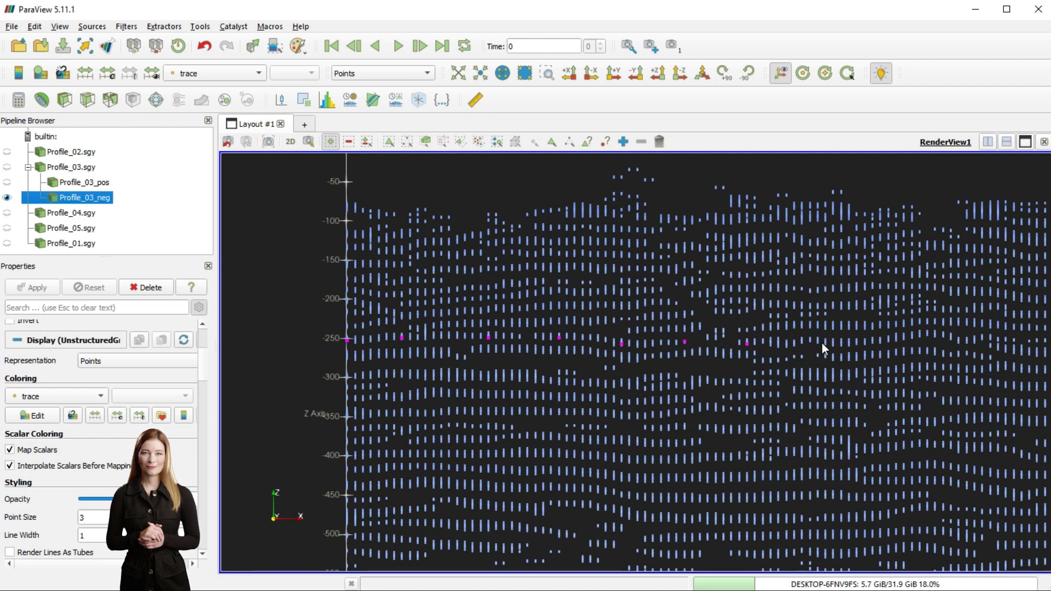
key("d")
left_click(826, 342)
key("d")
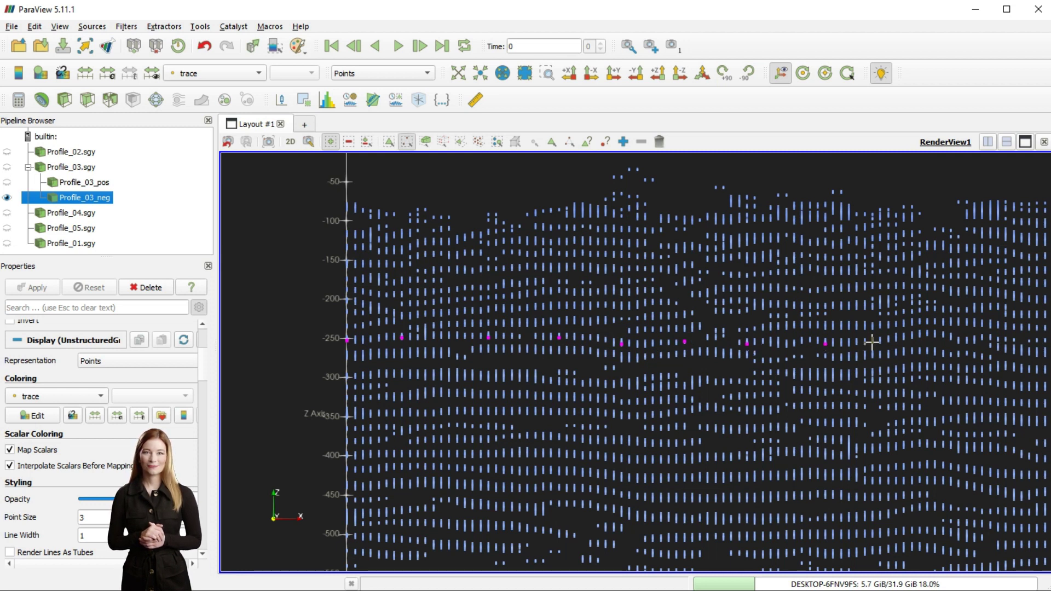
key("d")
left_click(879, 342)
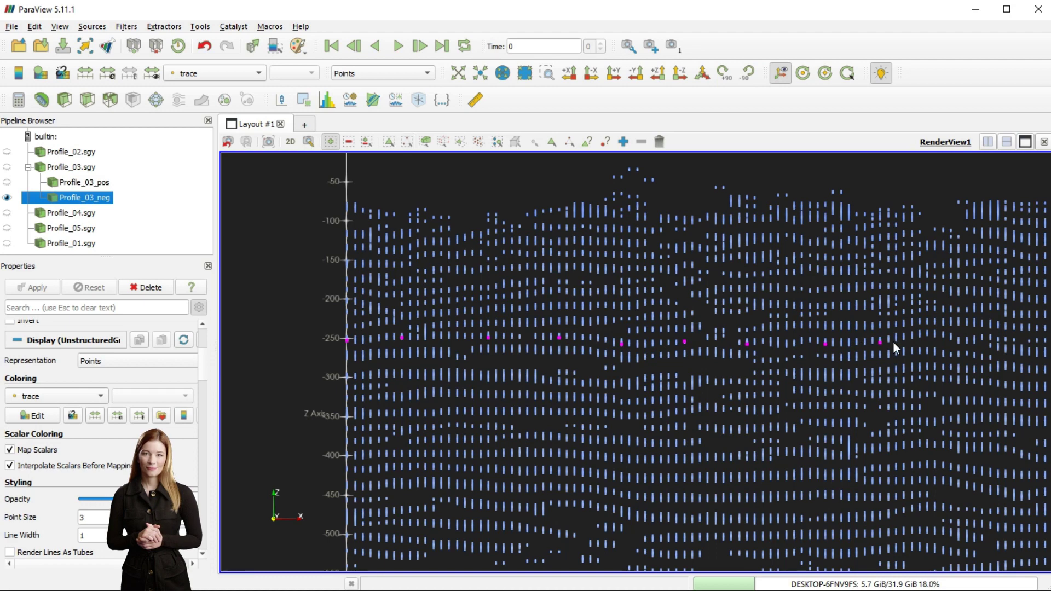
key("d")
left_click(927, 335)
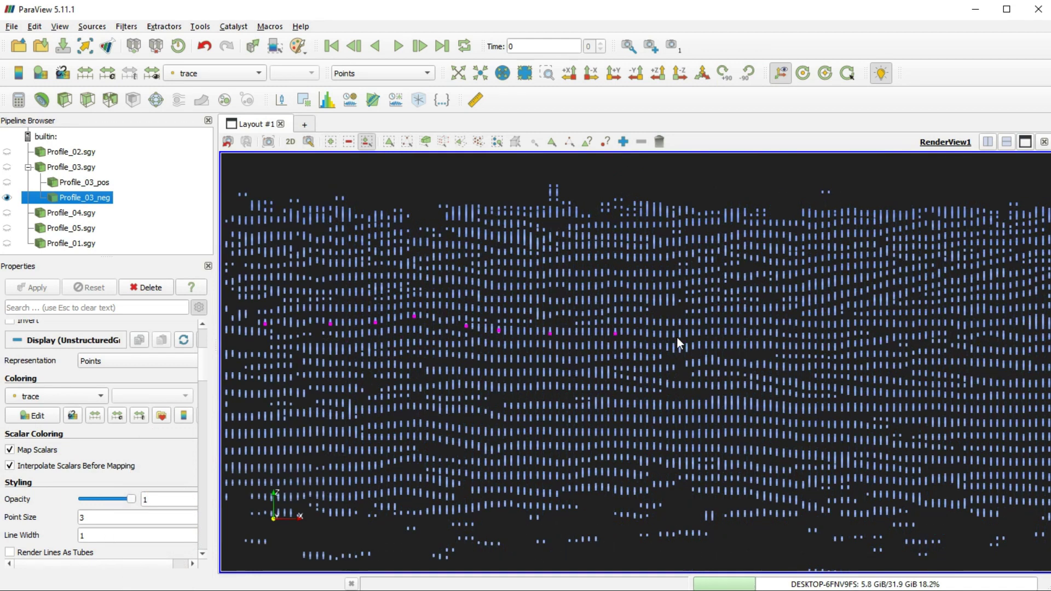
Extend the picked points further right along the Top-of-Cretaceous reflector
left_click(686, 334)
left_click(751, 333)
left_click(816, 337)
left_click(867, 333)
left_click(912, 337)
left_click(971, 337)
left_click(1036, 337)
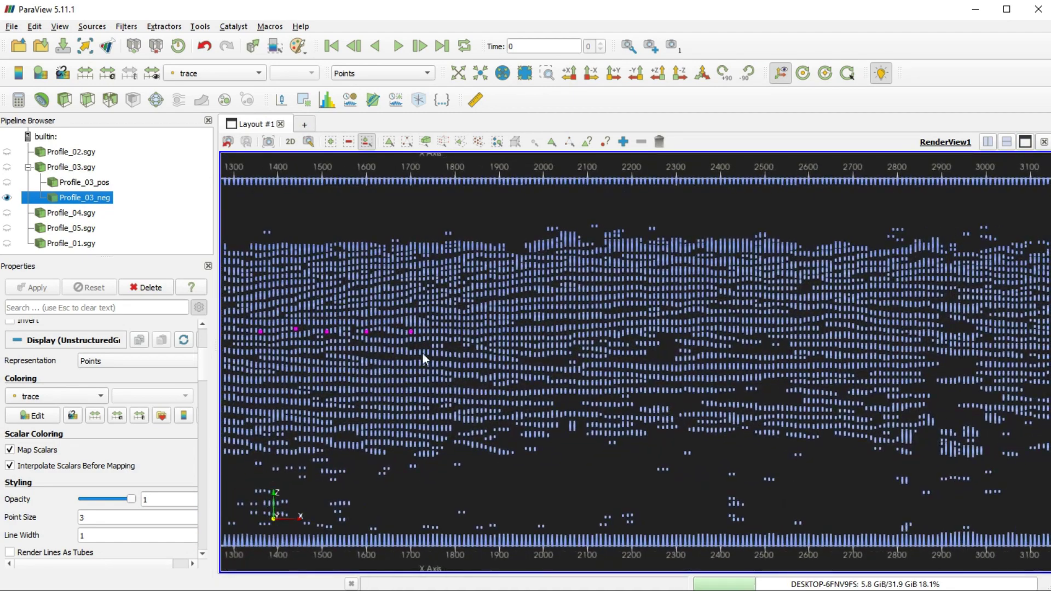
Add four more horizon points and zoom out to see the full profile
key("d")
left_click(499, 331)
left_click(557, 329)
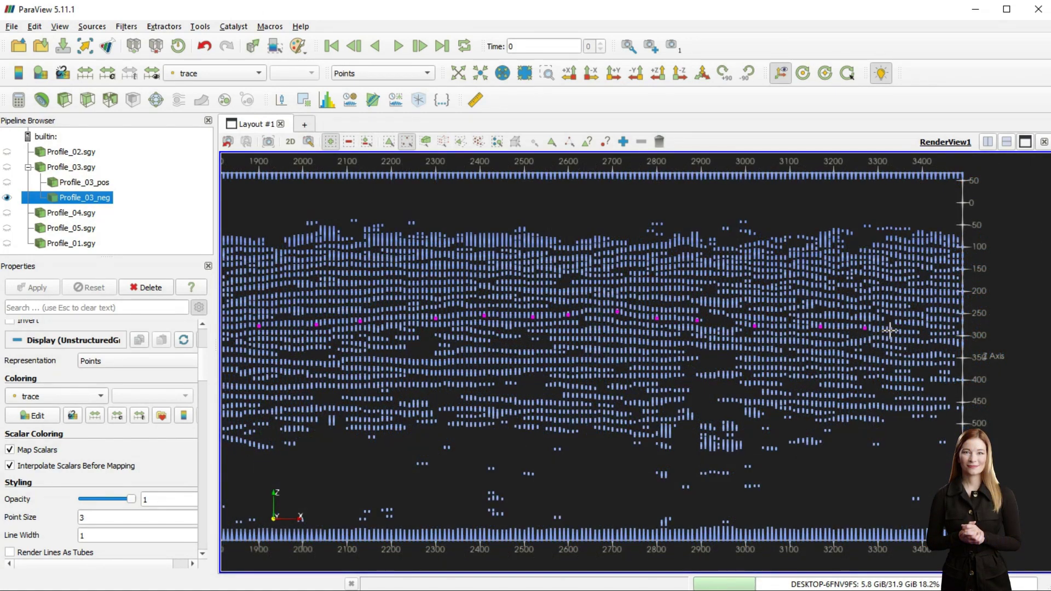
left_click(891, 330)
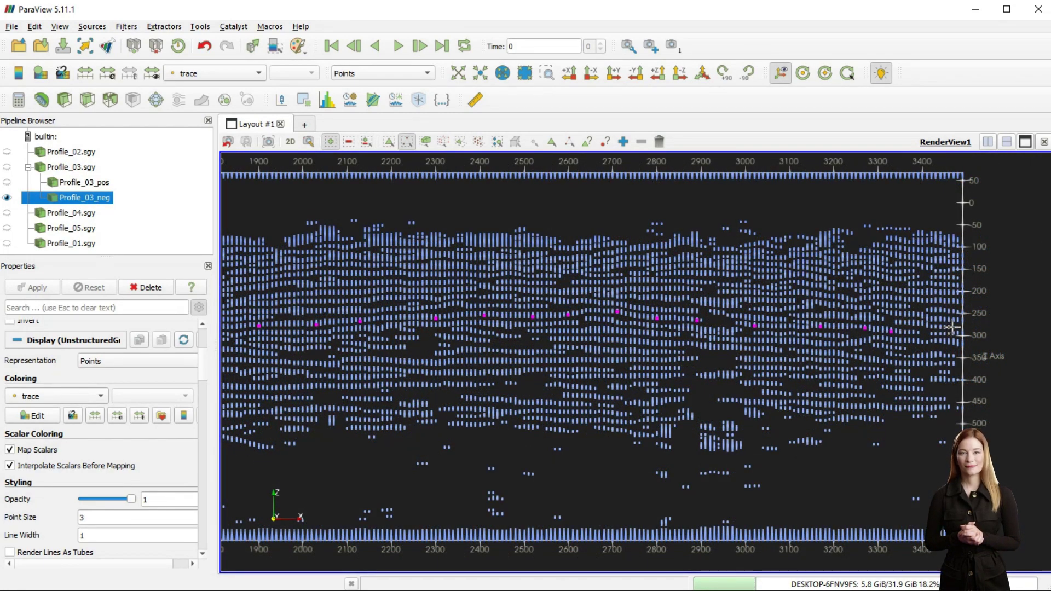
left_click(950, 328)
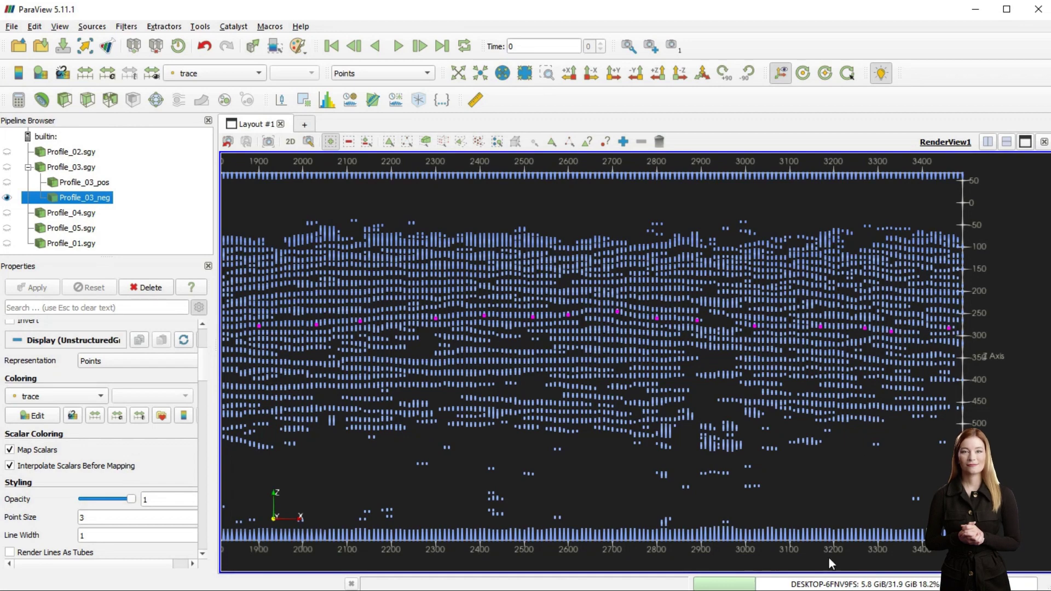
scroll(627, 414, "down", 6)
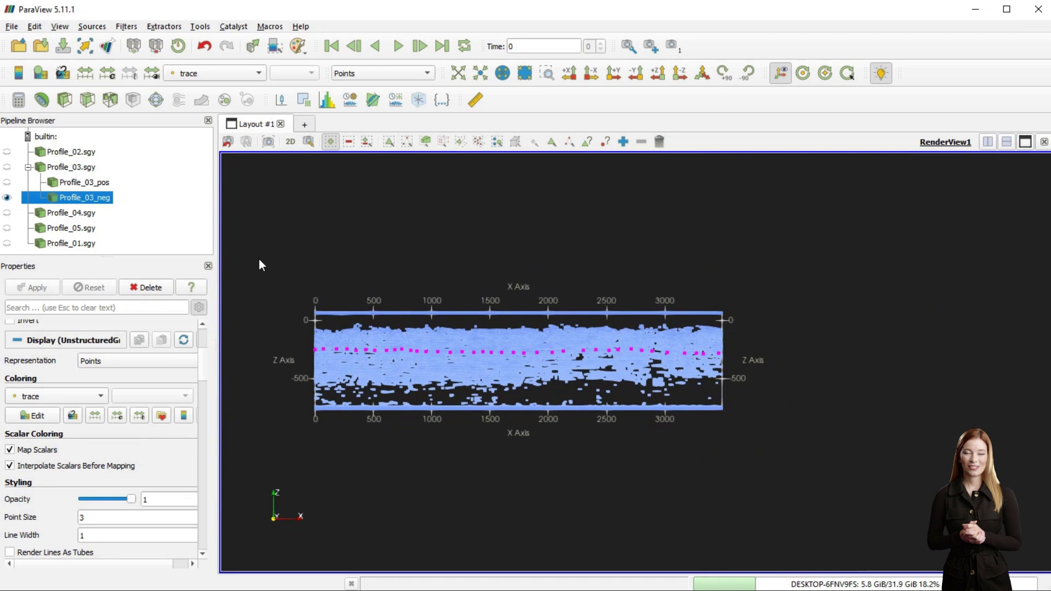
Add a Data Analysis > Extract Selection filter to Profile_03_neg holding the picked points
right_click(81, 198)
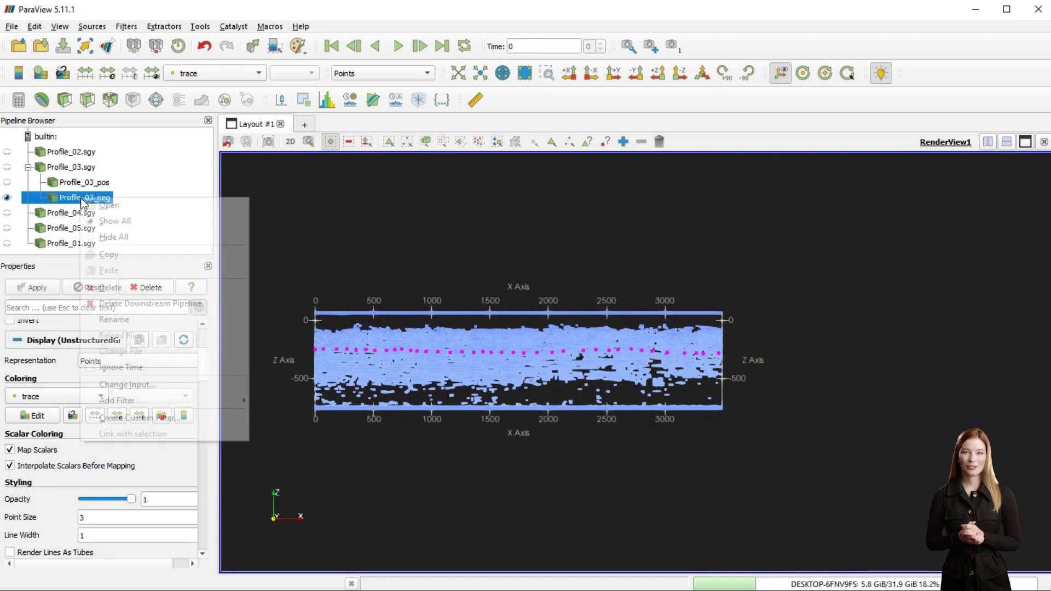
mouse_move(143, 402)
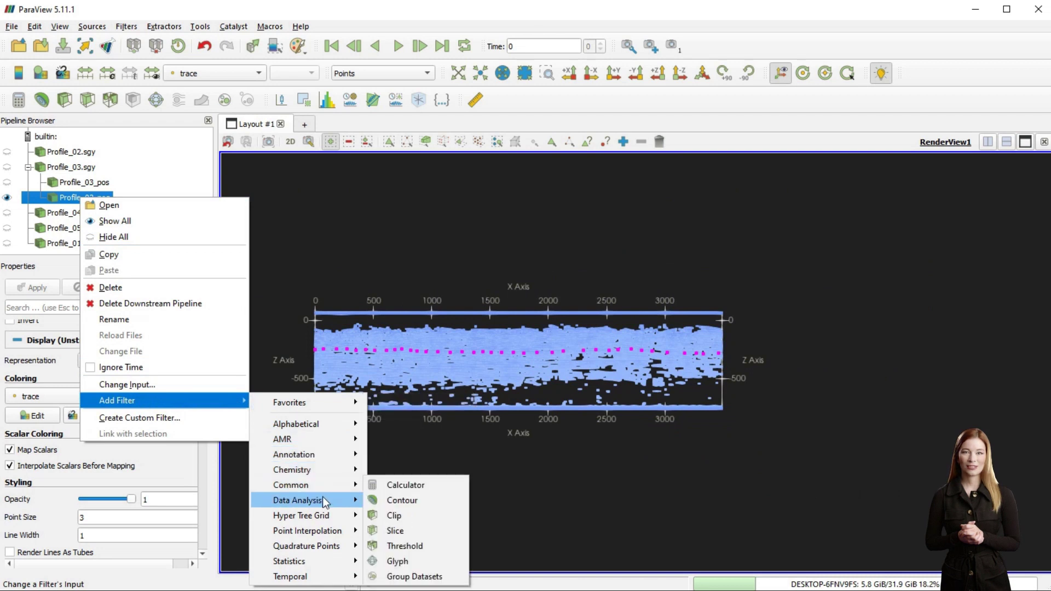
mouse_move(323, 506)
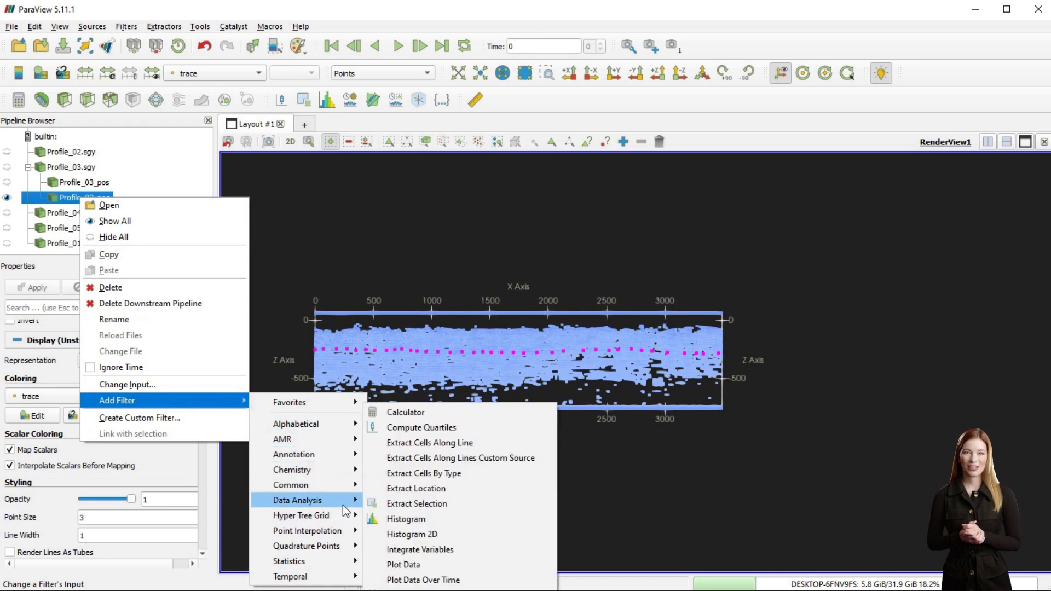
left_click(400, 499)
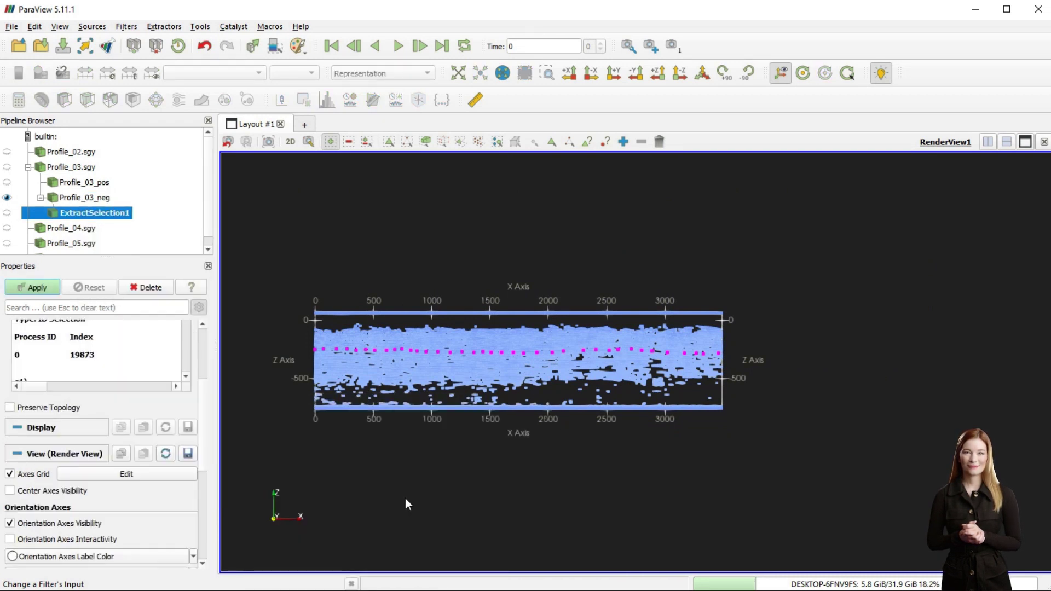
Show ExtractSelection1 and hide Profile_03_neg in the render view
left_click(6, 212)
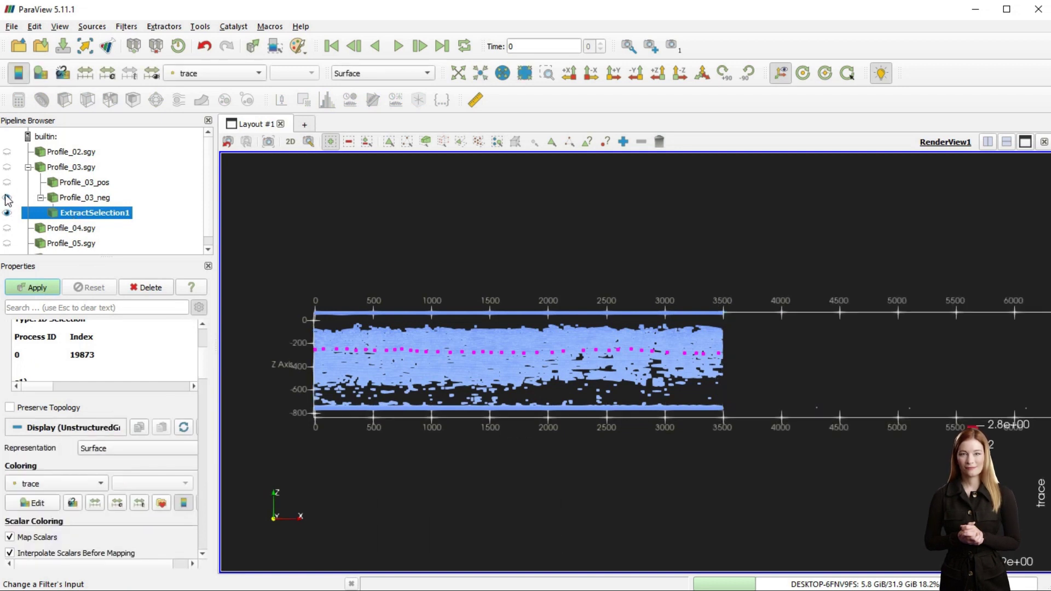
left_click(6, 197)
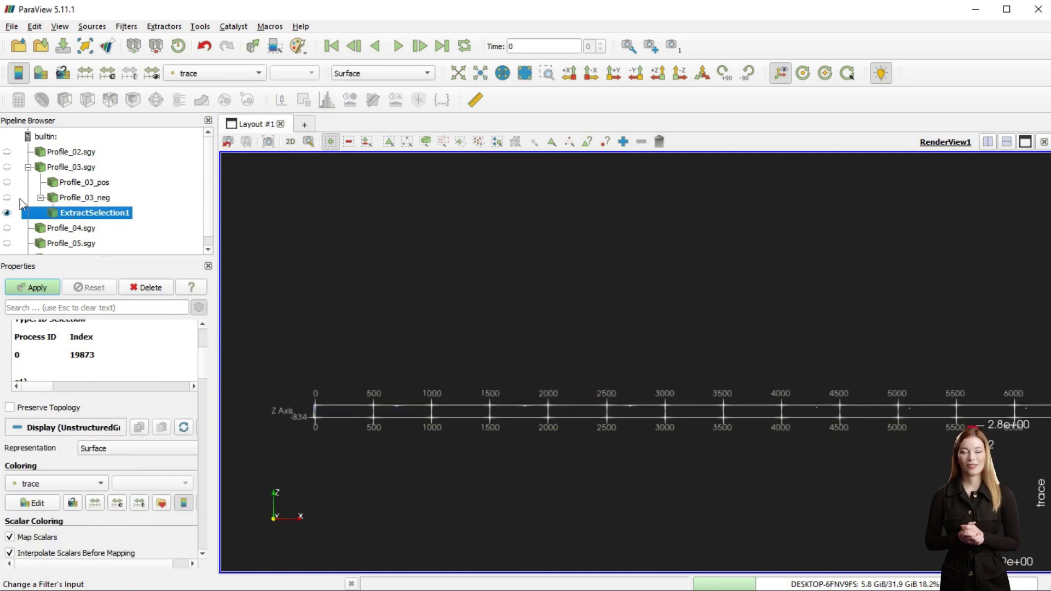
double_click(105, 214)
key("Return")
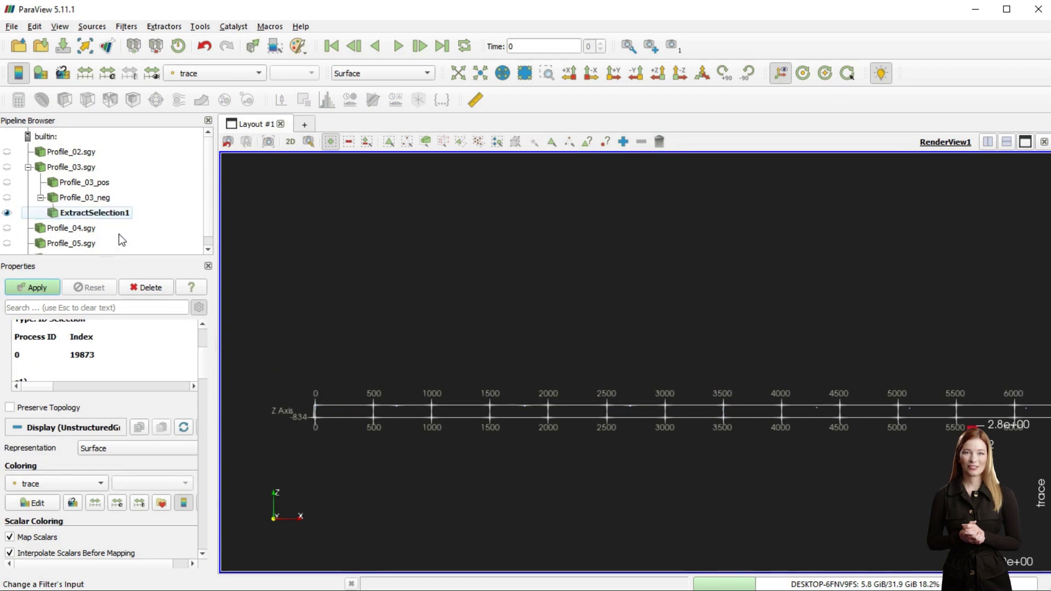
Transform ExtractSelection1 with Translation Z 68 and Scale 0.1, 1, 0.43
scroll(115, 432, "down", 5)
scroll(114, 433, "down", 10)
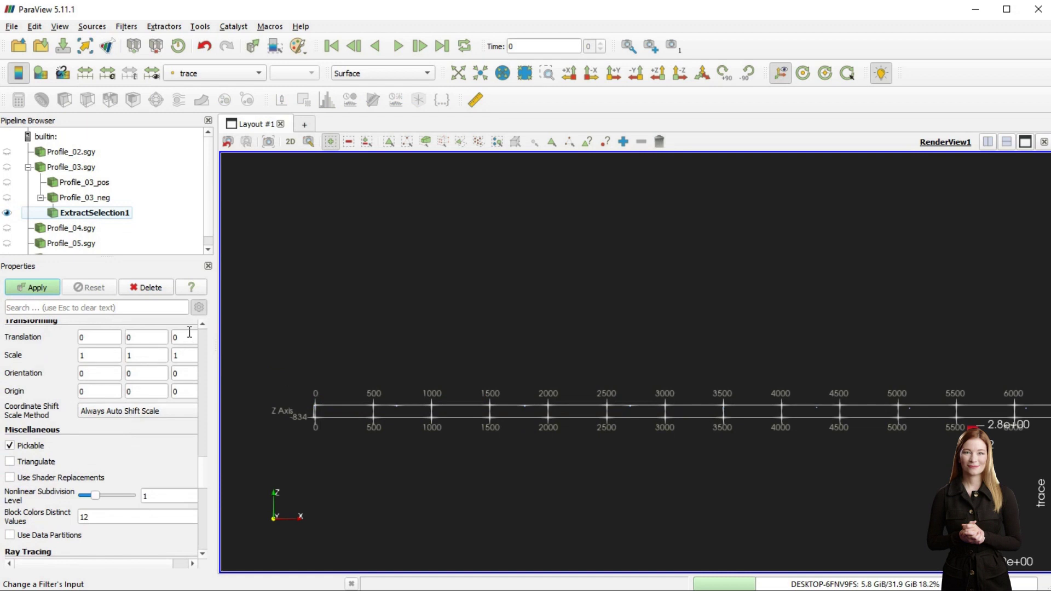
double_click(189, 332)
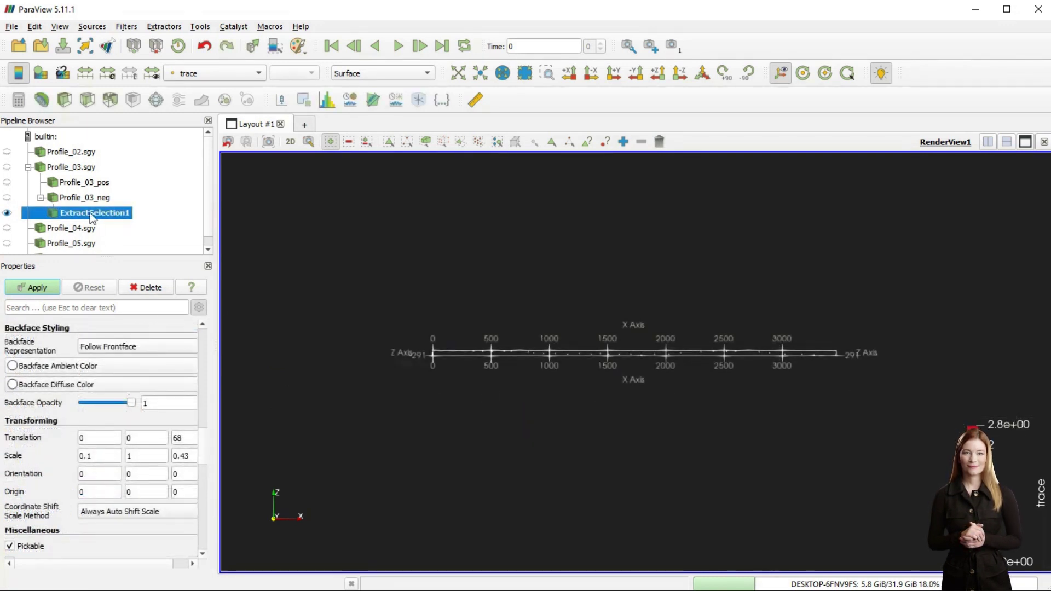
double_click(91, 213)
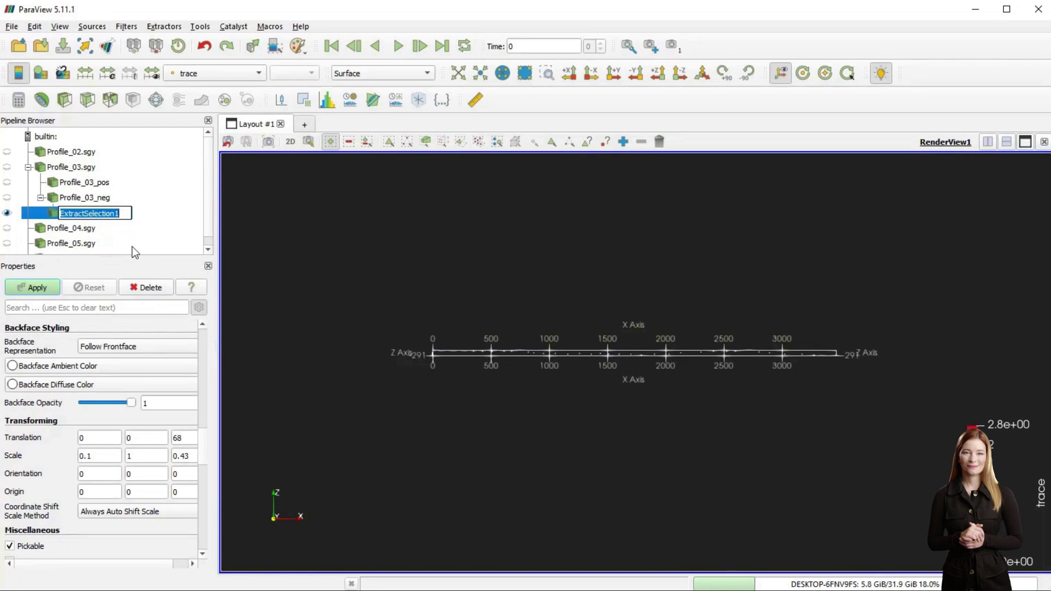
Rename ExtractSelection1 to 'Cretaceous'
type("Cretaceous")
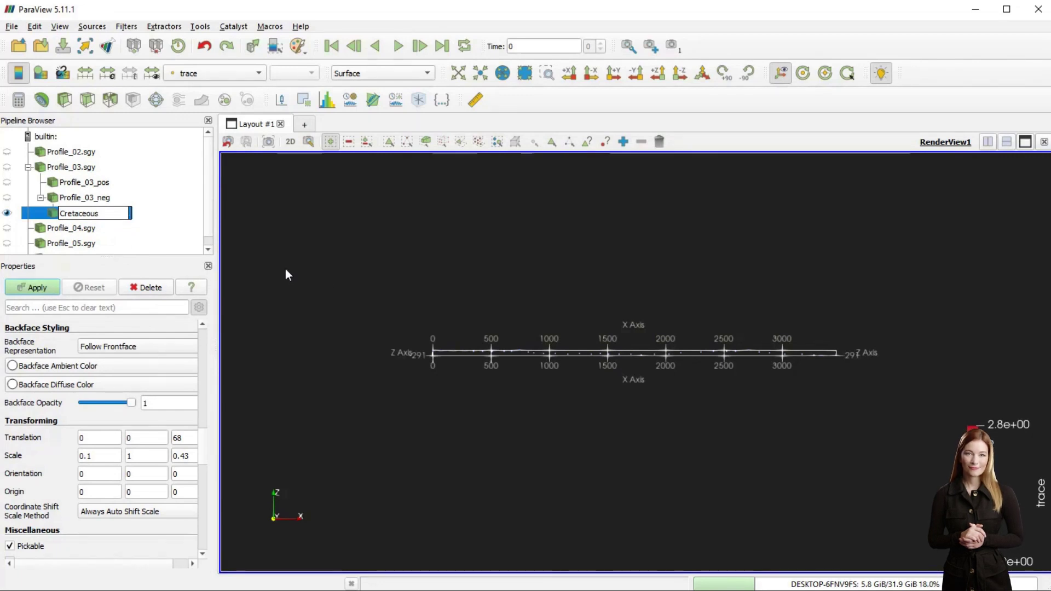
key("Return")
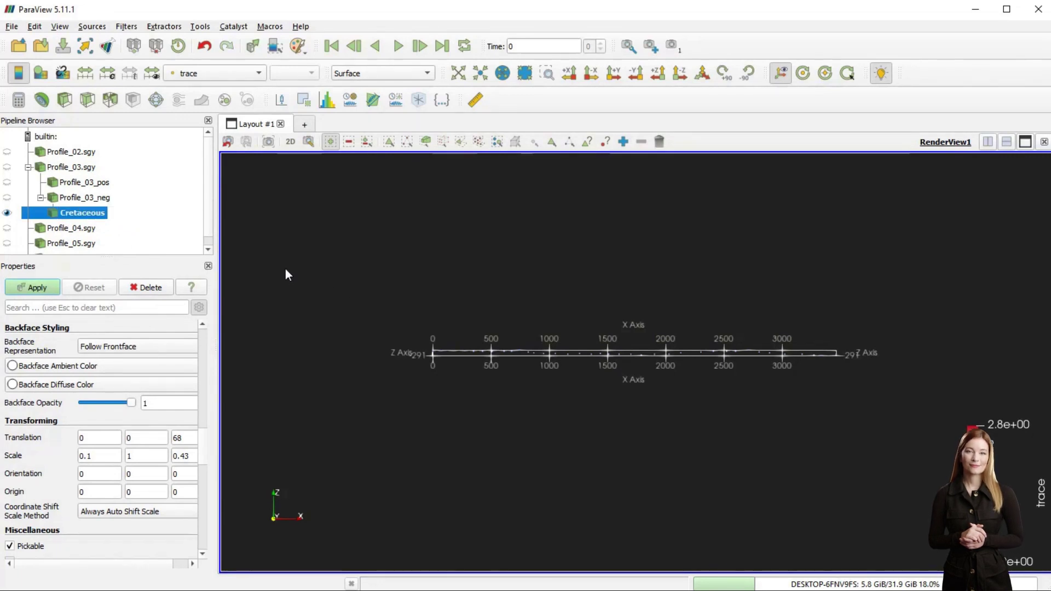
Show Profile_03_neg, reset the camera, then hide it so only Cretaceous points remain
left_click(6, 198)
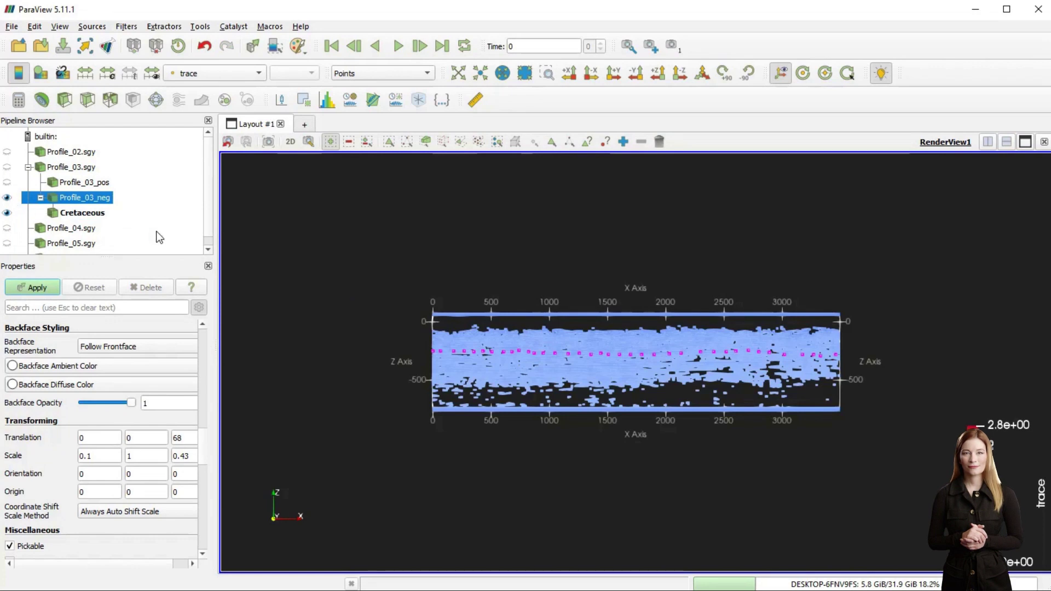
left_click(8, 199)
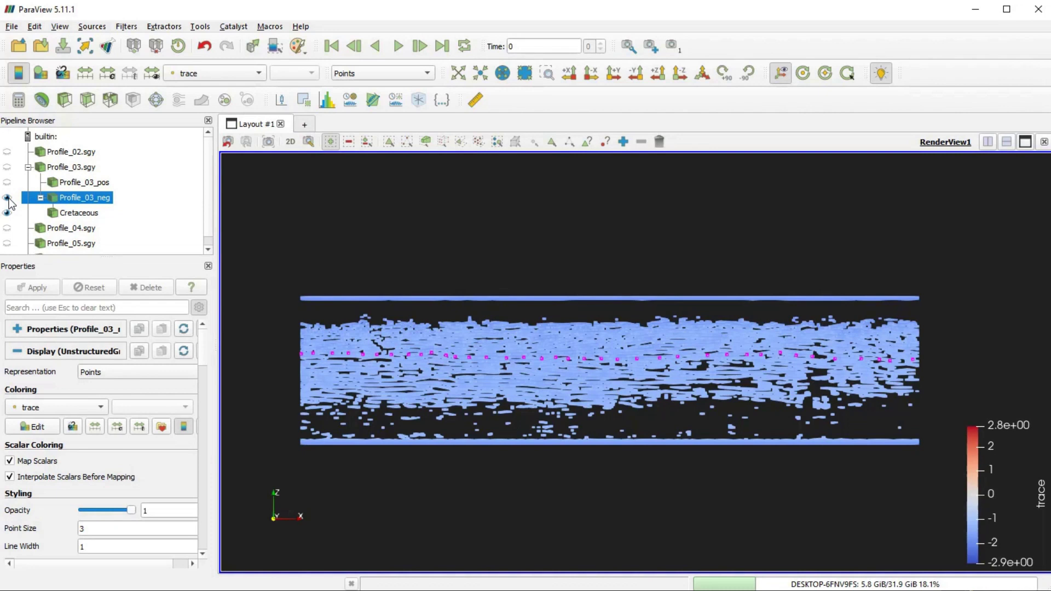
left_click(7, 198)
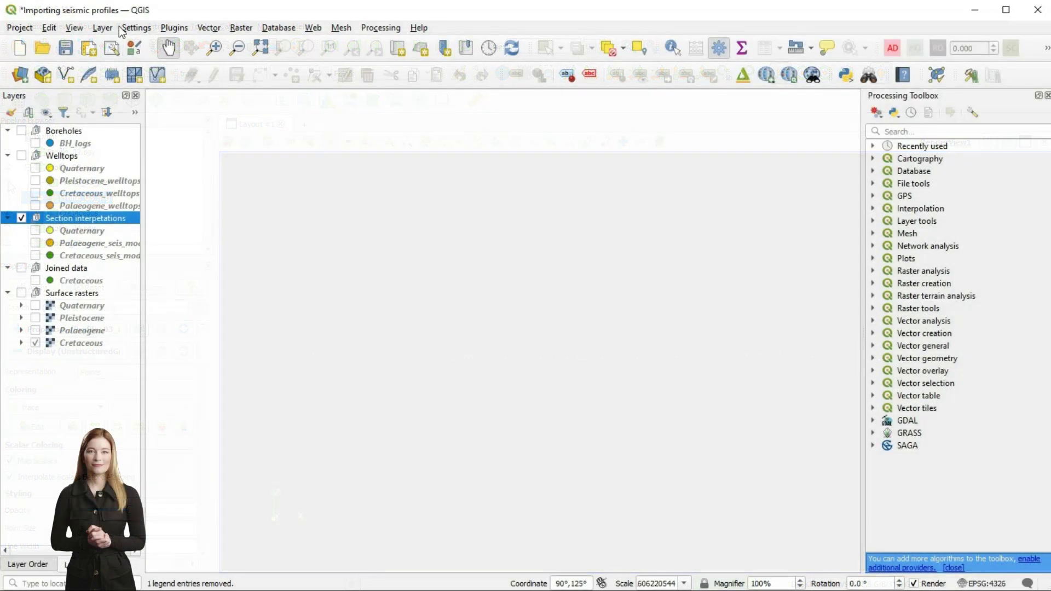
Start a delimited text layer import from Profile_03_neg.csv
left_click(103, 27)
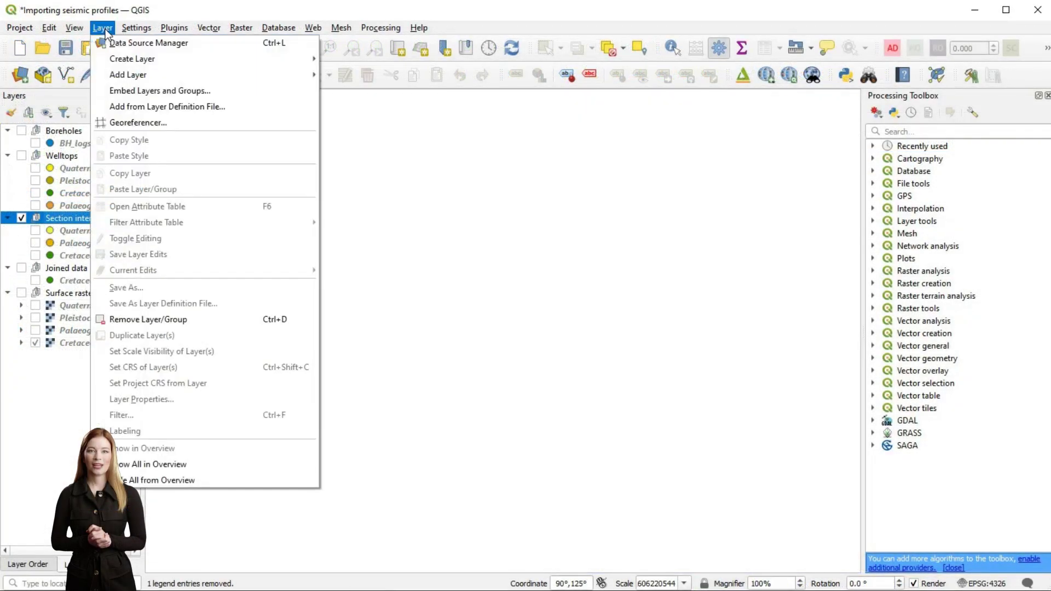
mouse_move(137, 74)
left_click(384, 123)
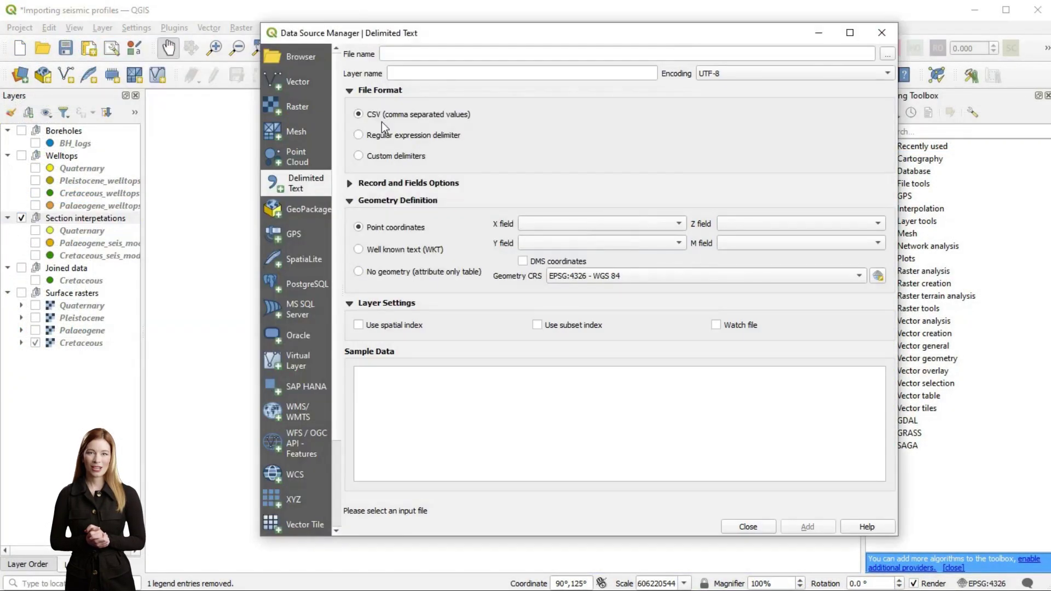
left_click(887, 53)
left_click(441, 158)
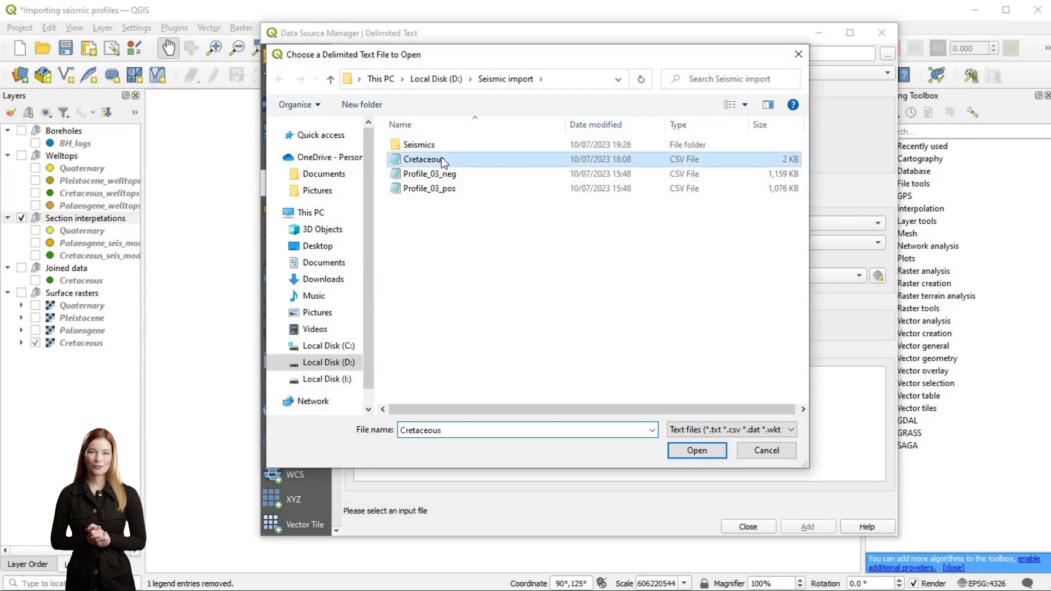
left_click(444, 174)
double_click(451, 177)
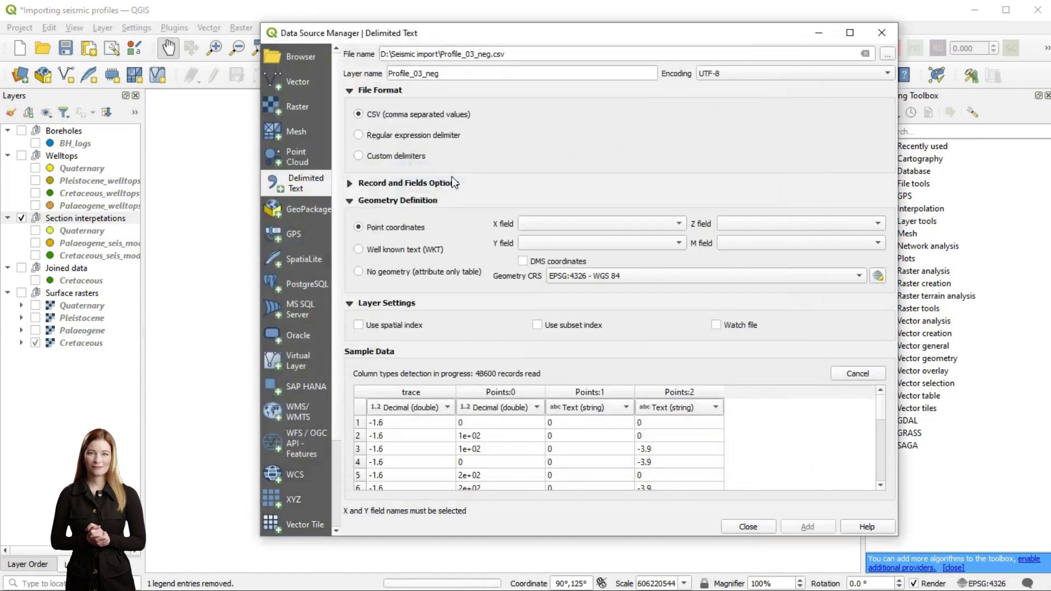
Set the X, Y and Z fields to Points:0, Points:1 and Points:2
left_click(574, 223)
left_click(572, 238)
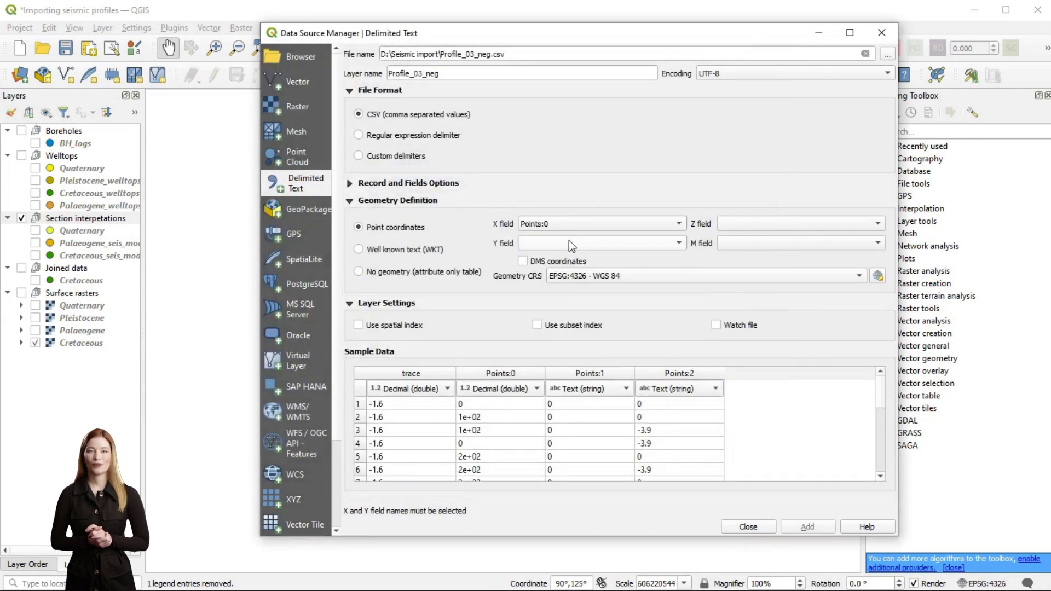
left_click(569, 243)
left_click(566, 271)
left_click(741, 223)
left_click(738, 281)
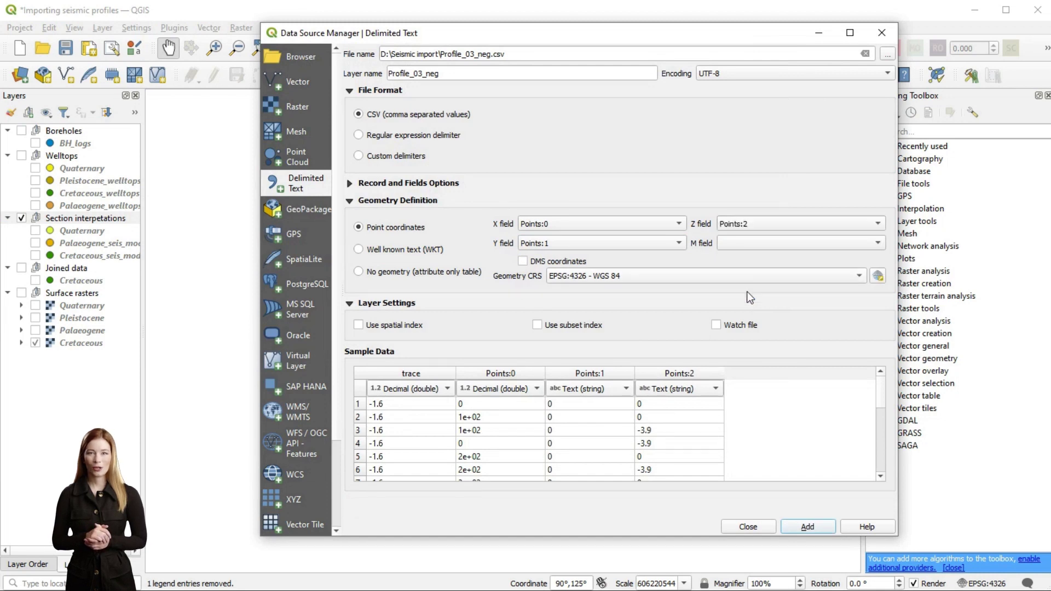
Make Points:0 and Points:1 64-bit integer fields and Points:2 a numeric field
left_click(492, 389)
left_click(510, 372)
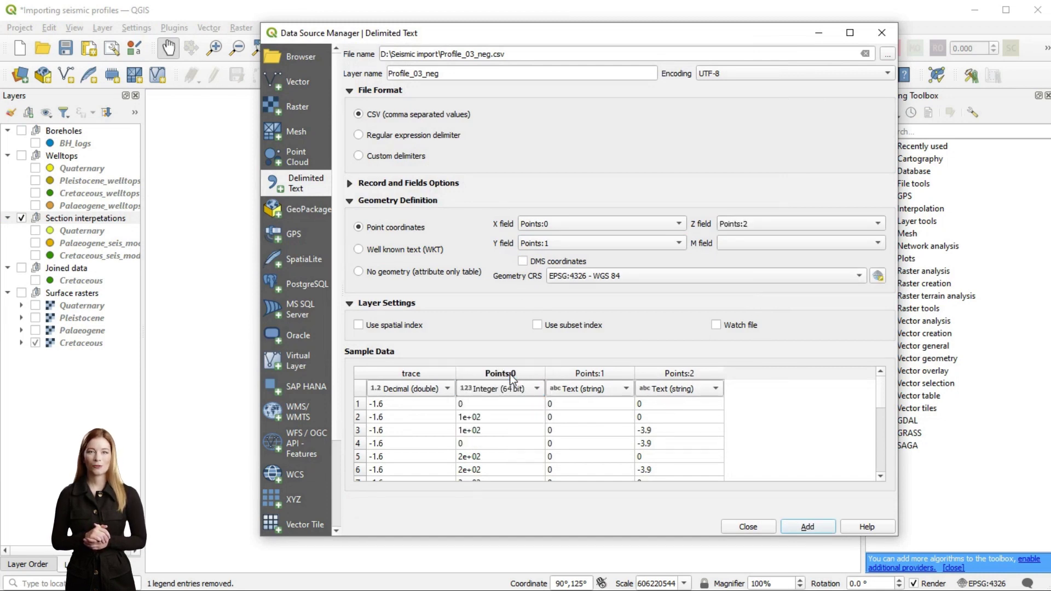
left_click(583, 388)
left_click(589, 417)
left_click(678, 388)
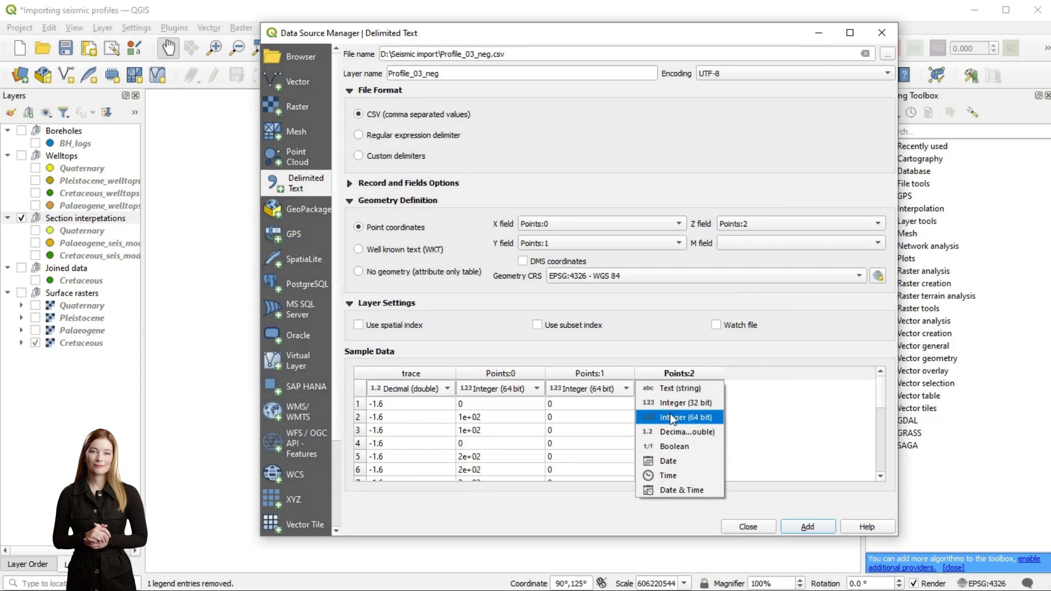
left_click(655, 431)
Add Profile_03_neg as a map layer and close the Data Source Manager
left_click(808, 526)
left_click(748, 526)
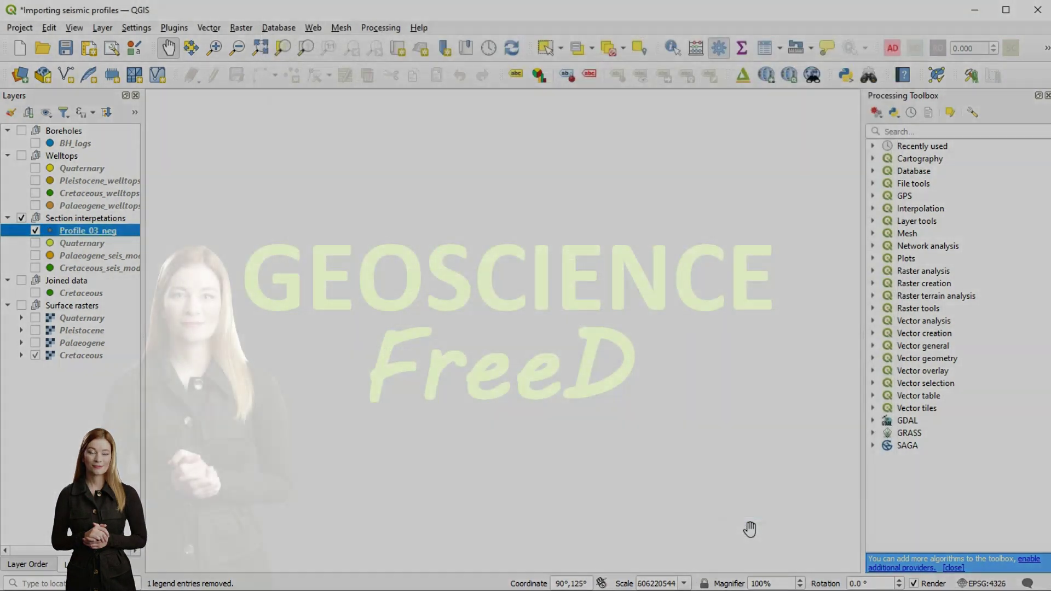